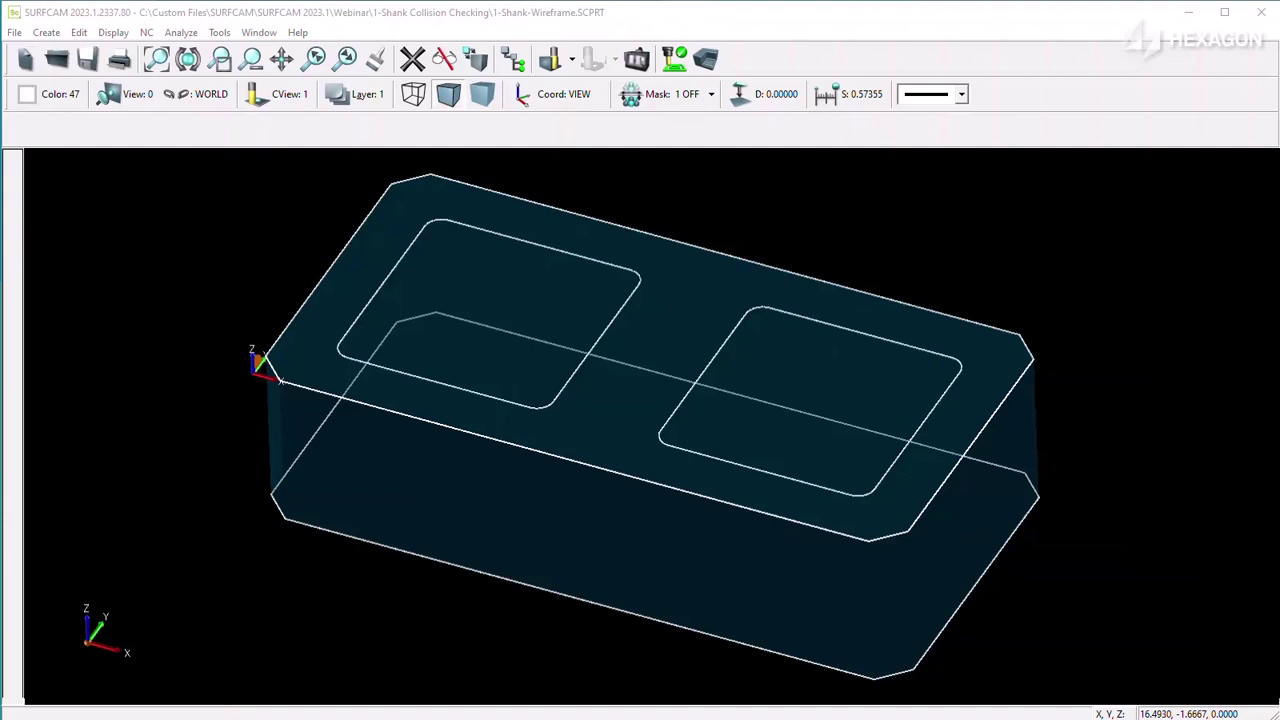
Open regenerate parameters for the Same Shank and Flute Dia waveform operation under Setup One
left_click(515, 60)
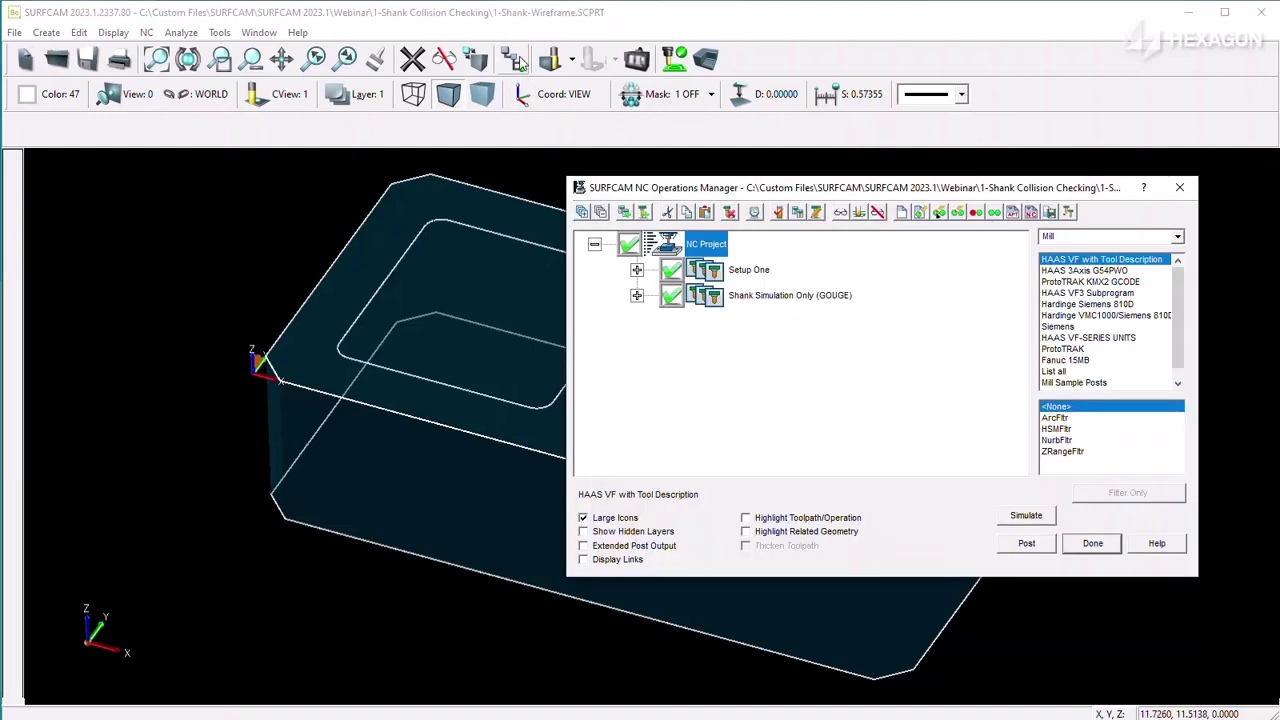
left_click(636, 270)
left_click(808, 303)
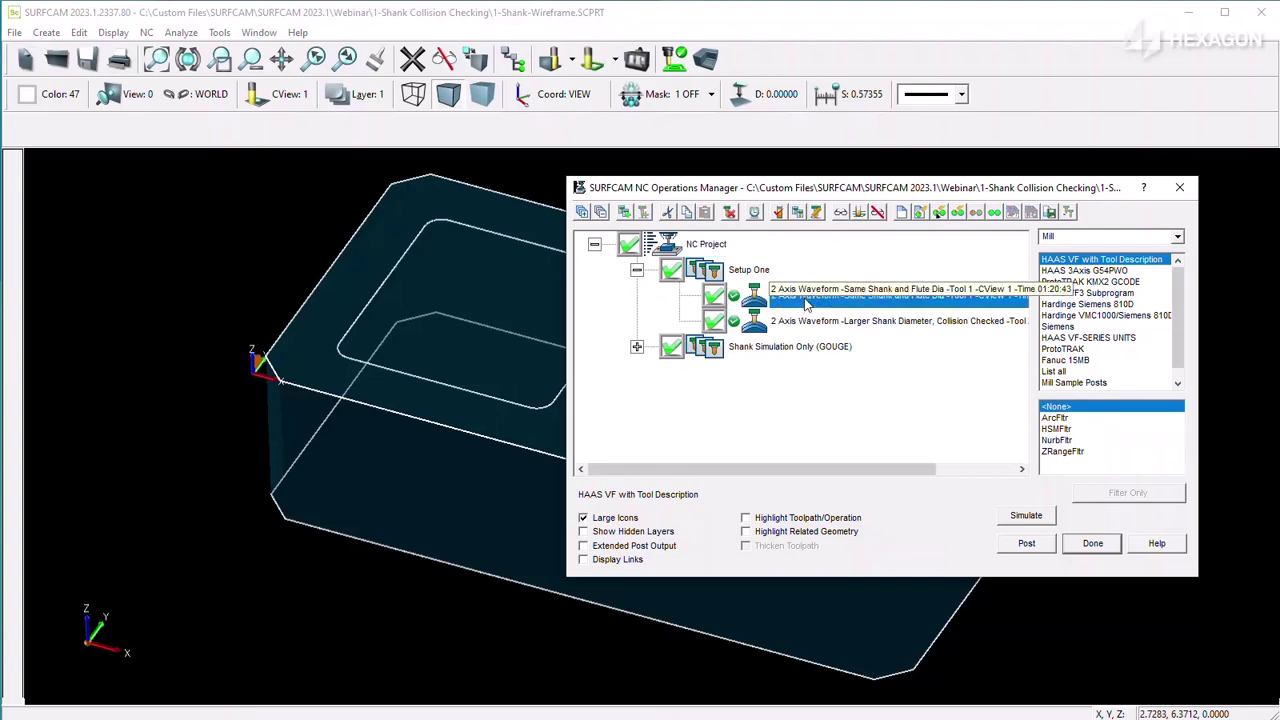
right_click(808, 303)
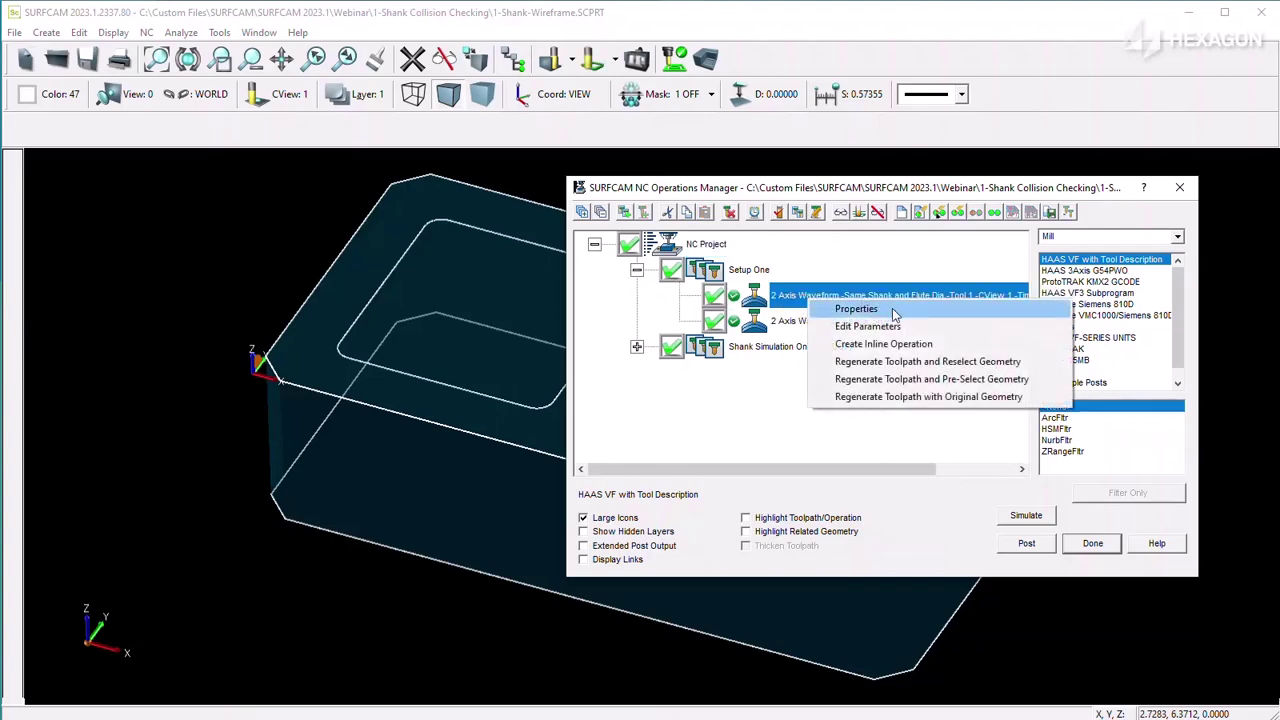
left_click(886, 397)
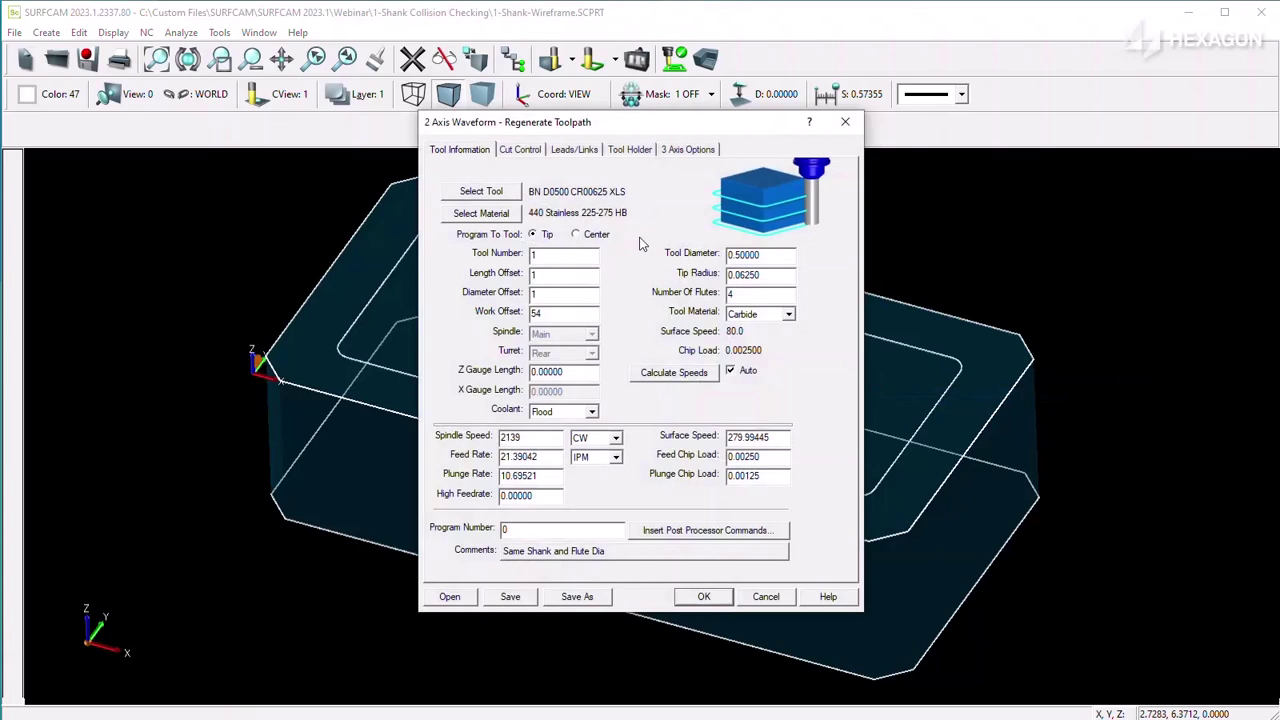
Confirm the tool's shank and cutter diameters are both 0.500000
left_click(510, 198)
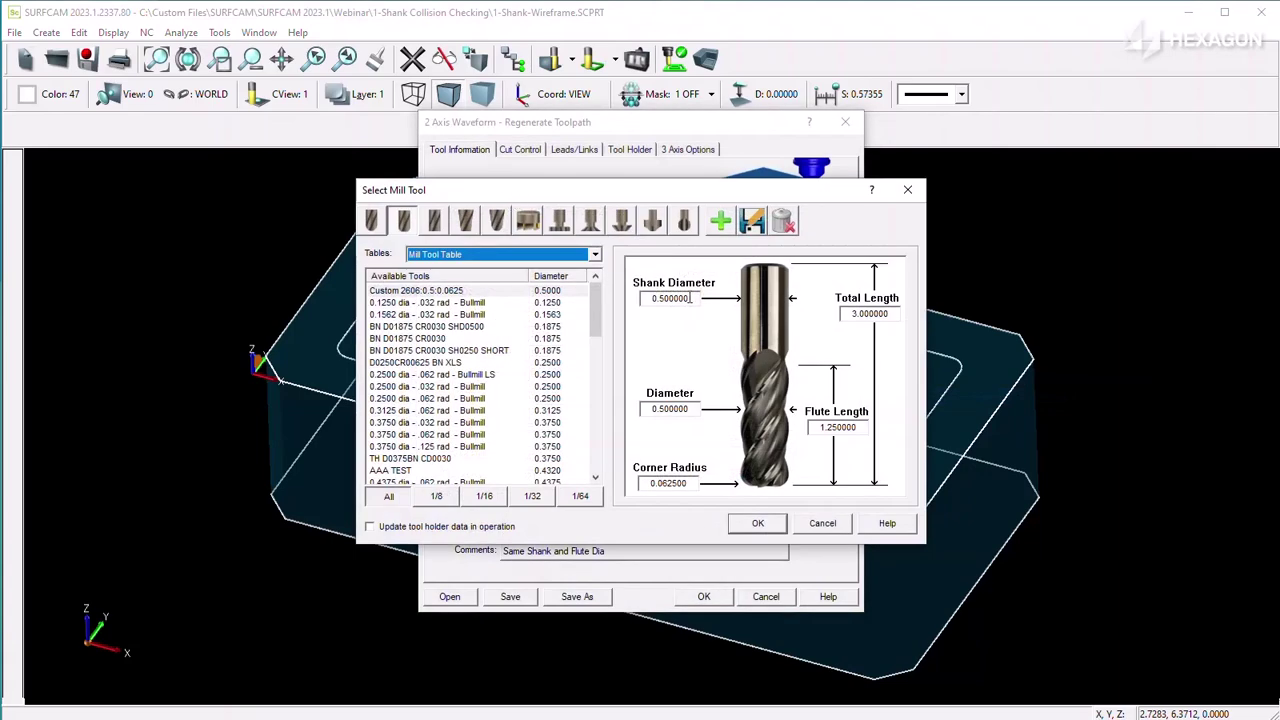
left_click_drag(692, 298, 643, 298)
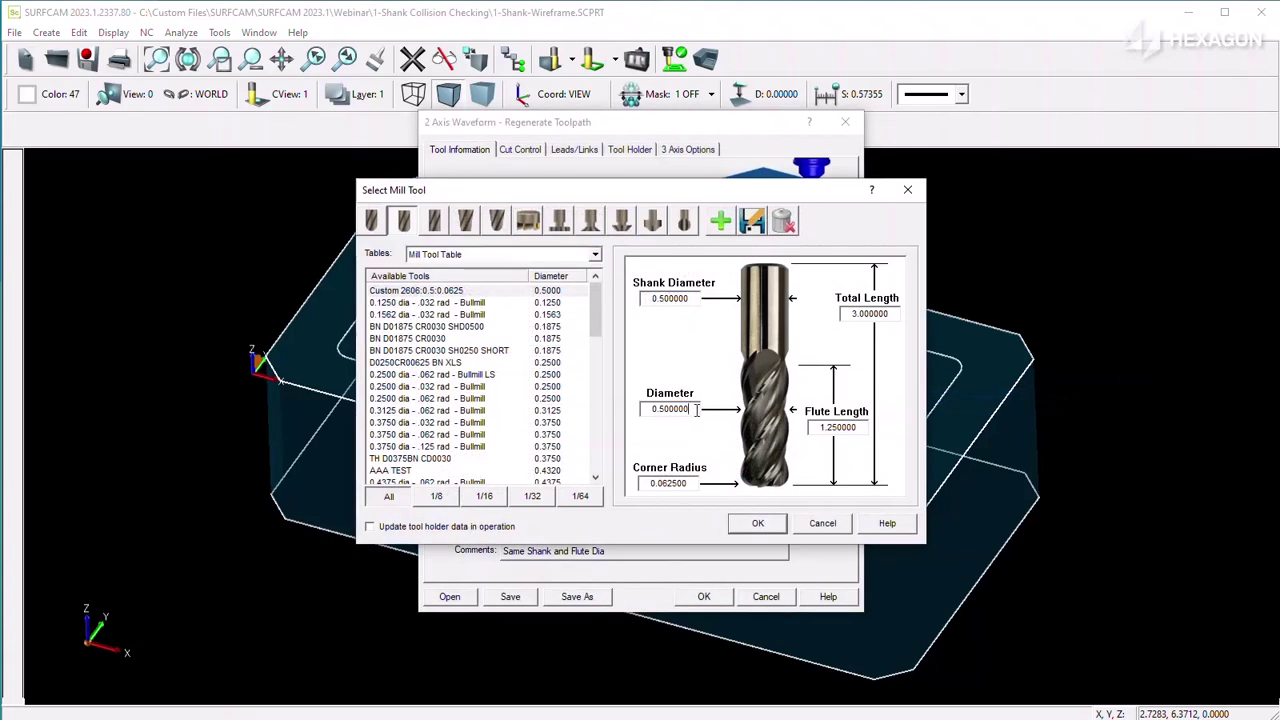
left_click_drag(692, 409, 645, 409)
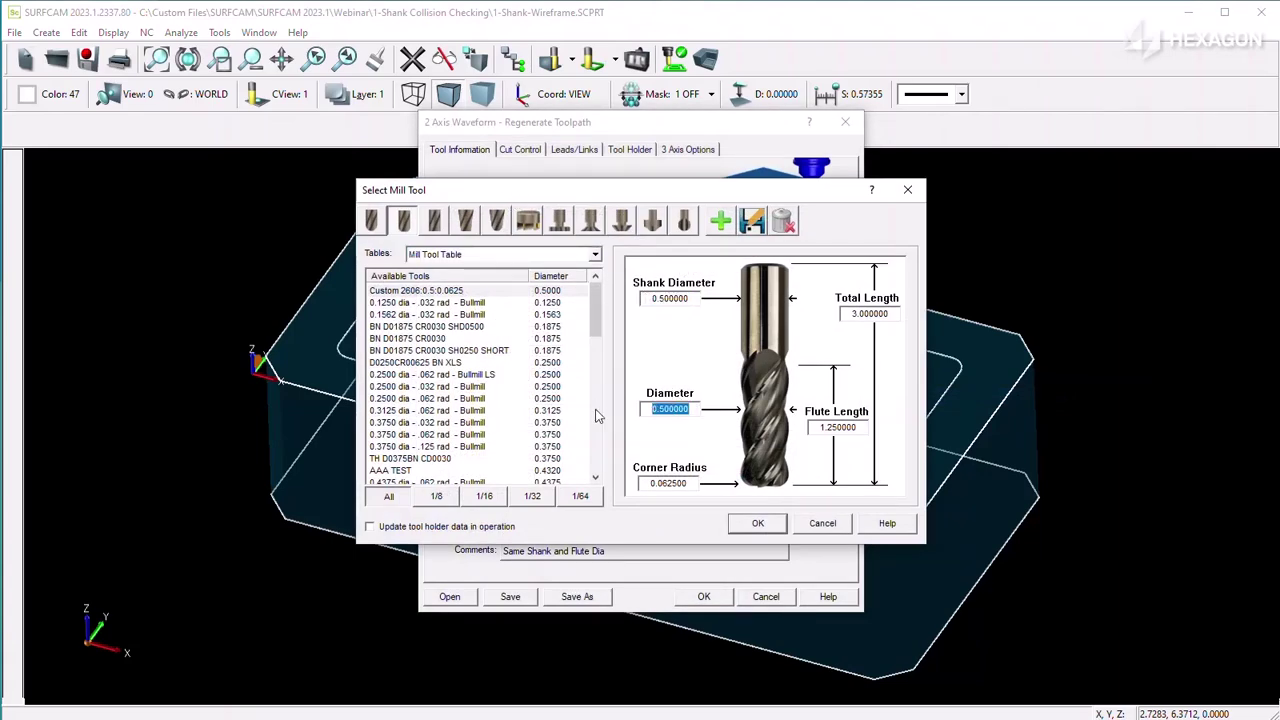
left_click(824, 528)
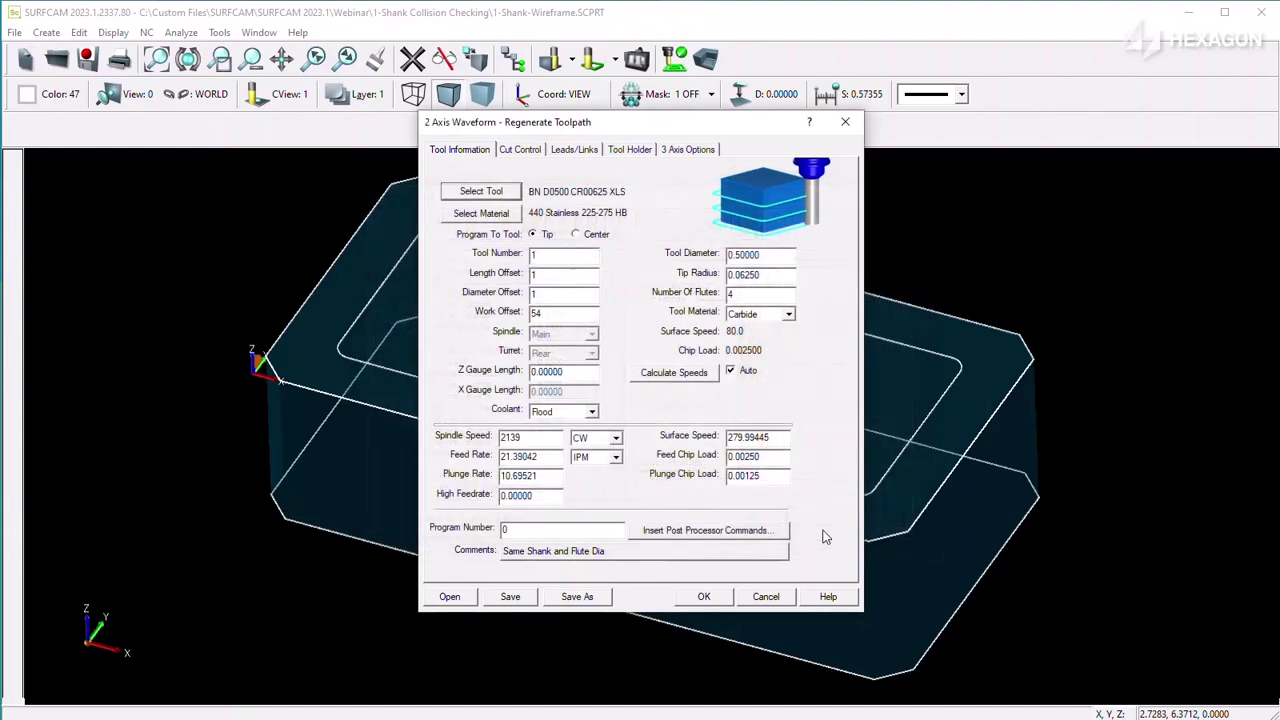
Check the zero XY shank clearance on the Tool Holder tab and cancel without regenerating
left_click(630, 150)
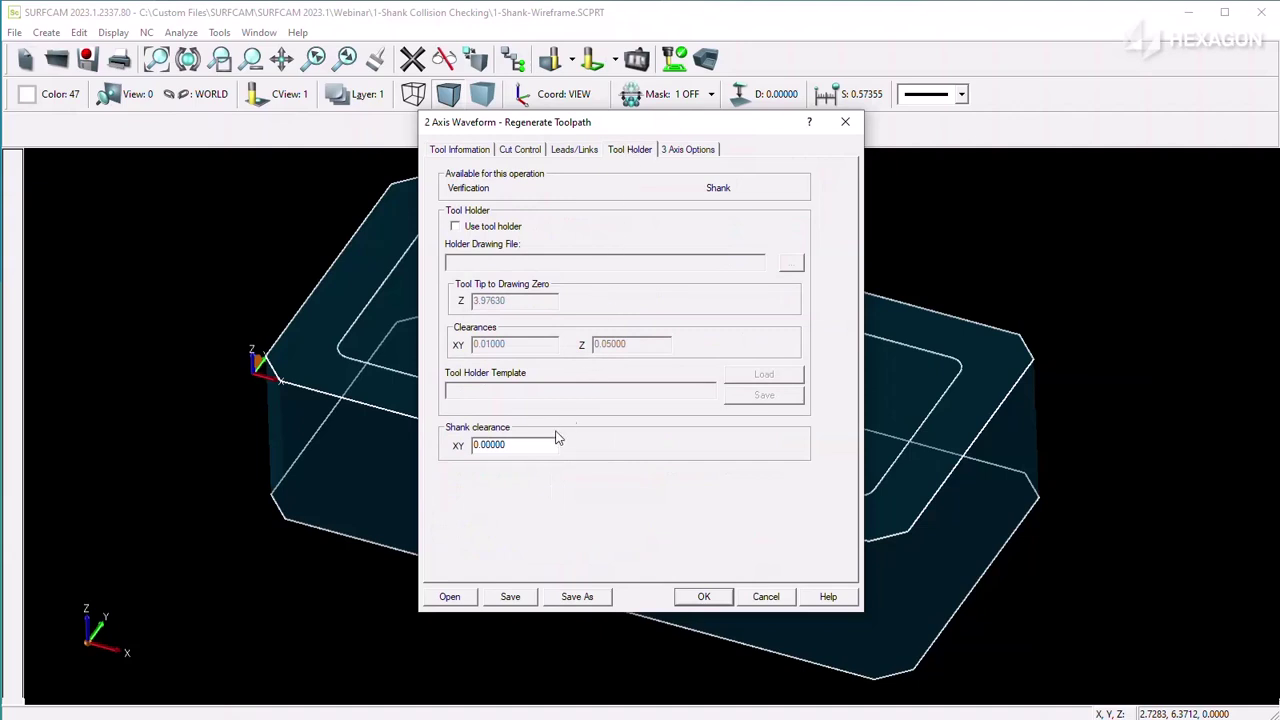
left_click_drag(550, 444, 424, 440)
left_click(767, 597)
left_click(513, 60)
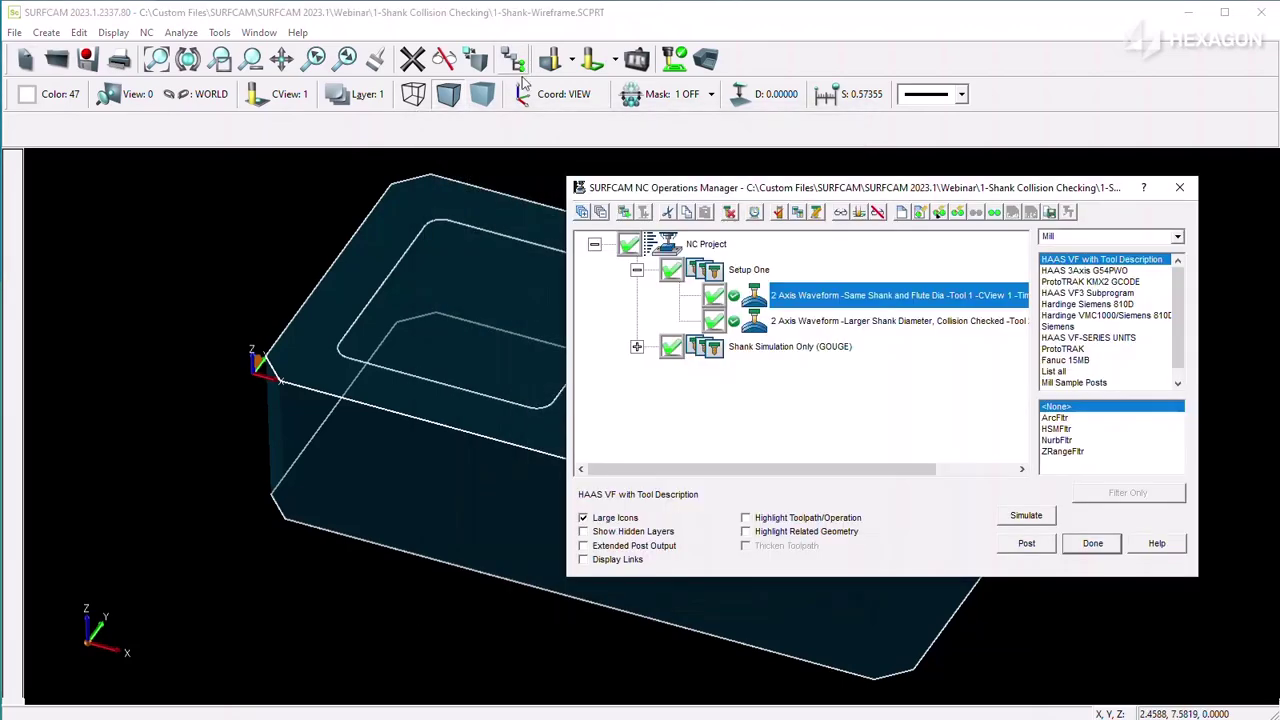
left_click(841, 213)
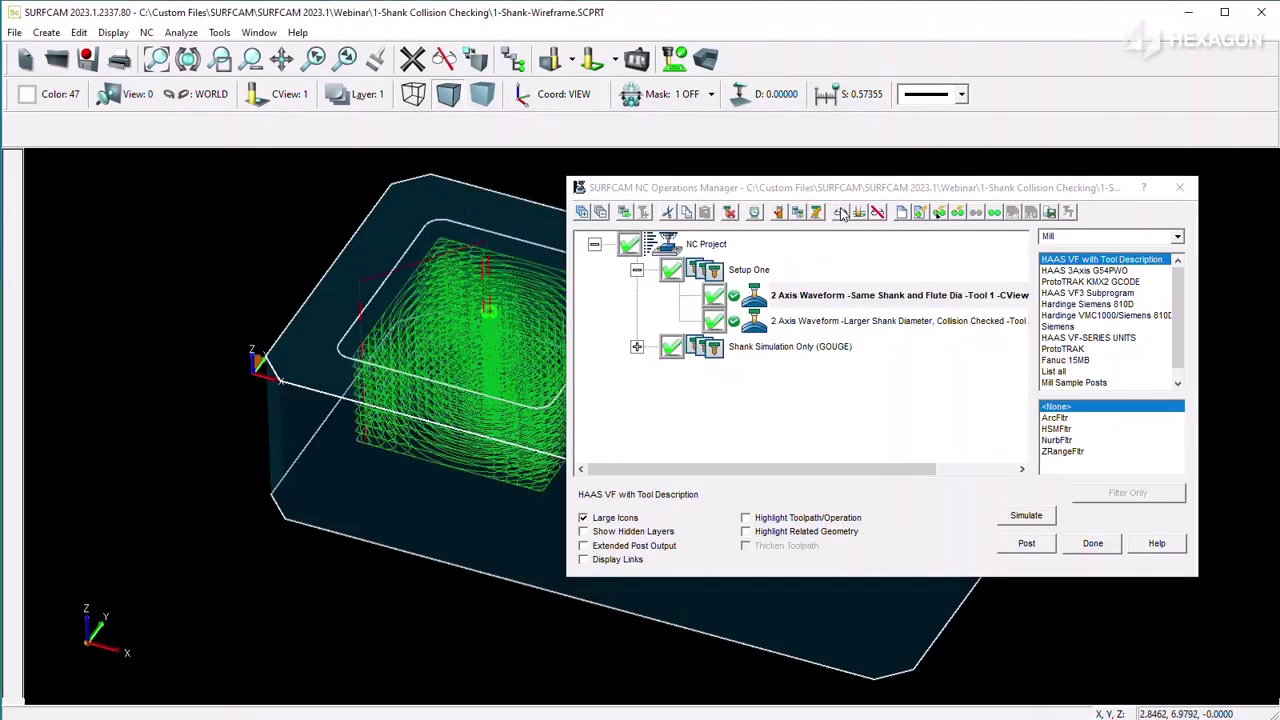
left_click(817, 212)
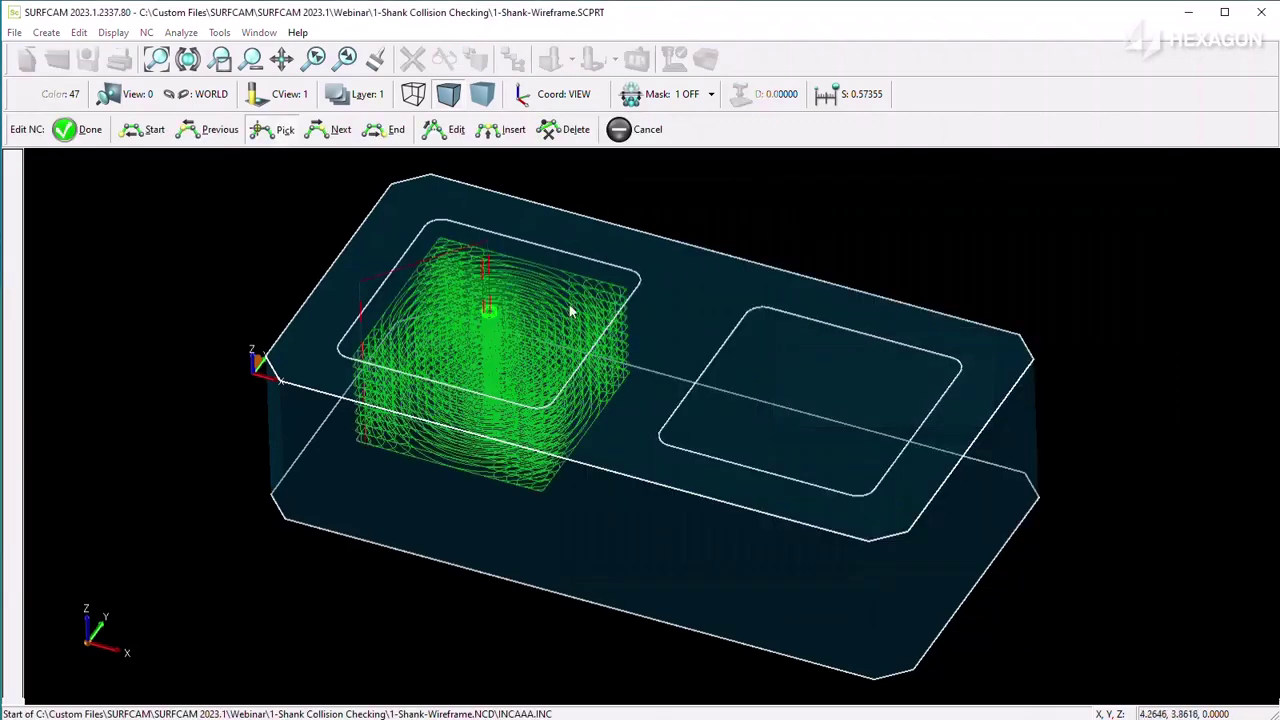
left_click(369, 386)
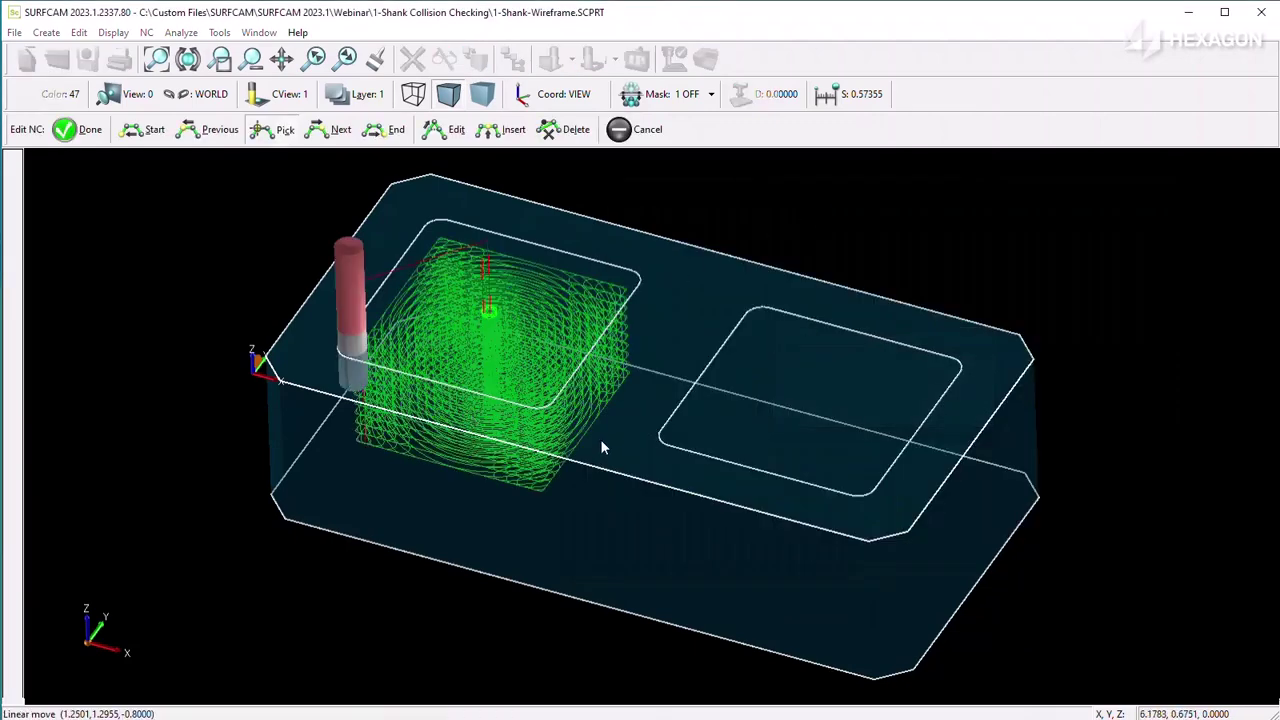
key("2")
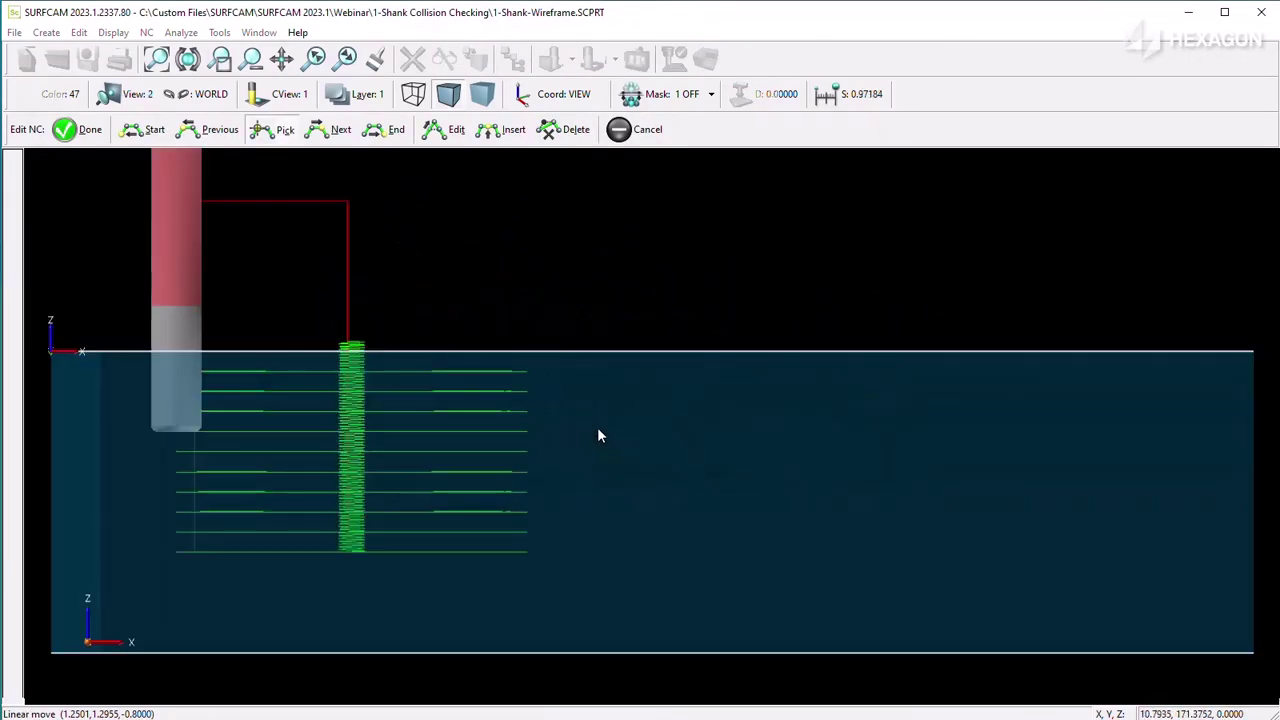
scroll(104, 446, "up", 3)
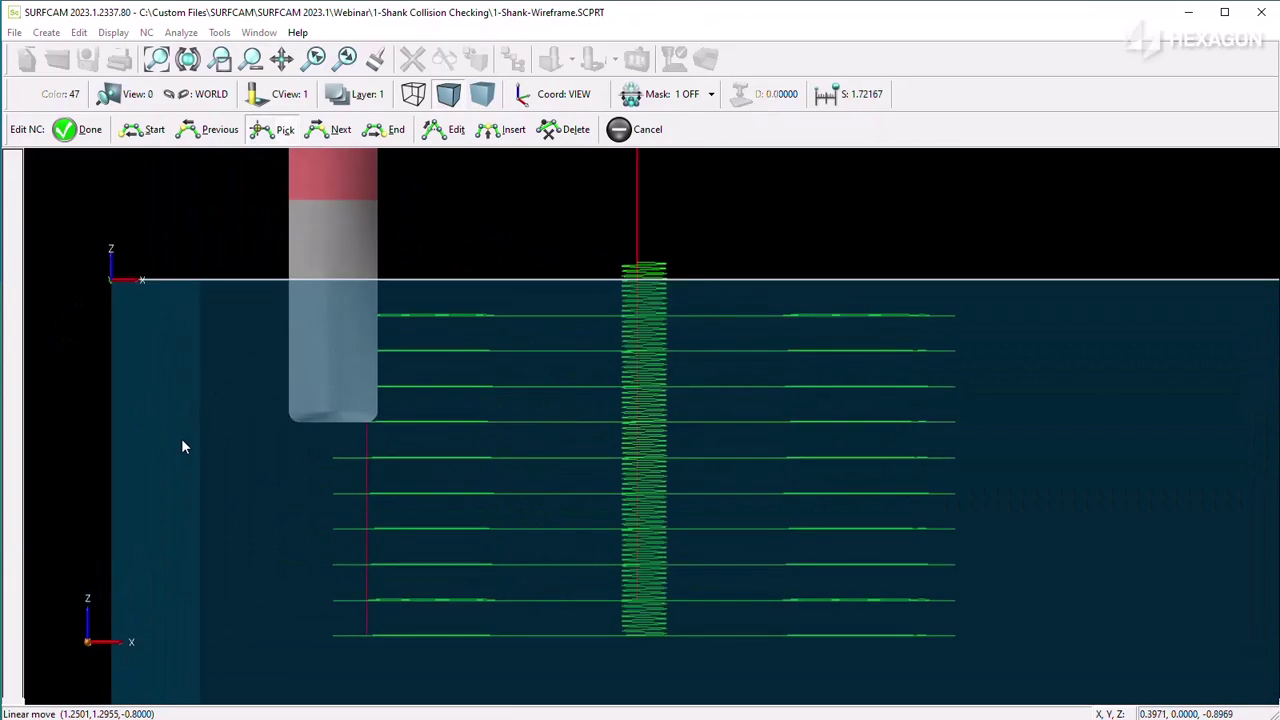
key("0")
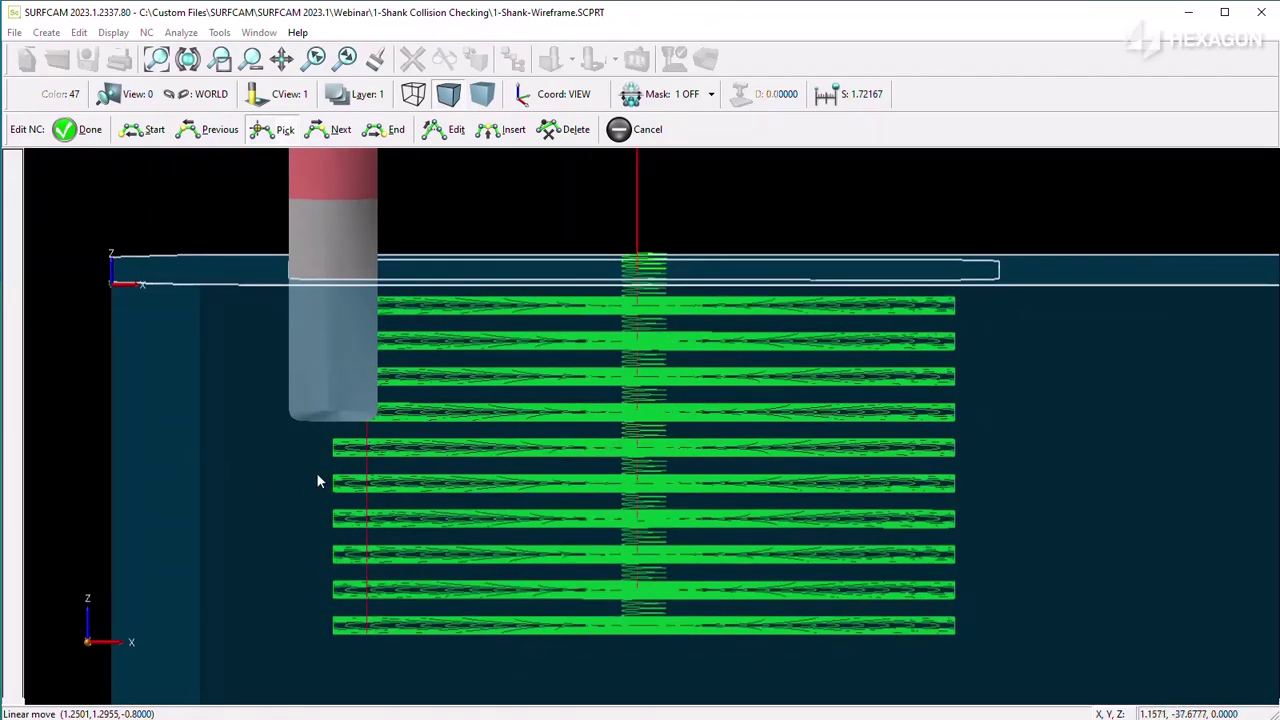
left_click(333, 463)
left_click(330, 485)
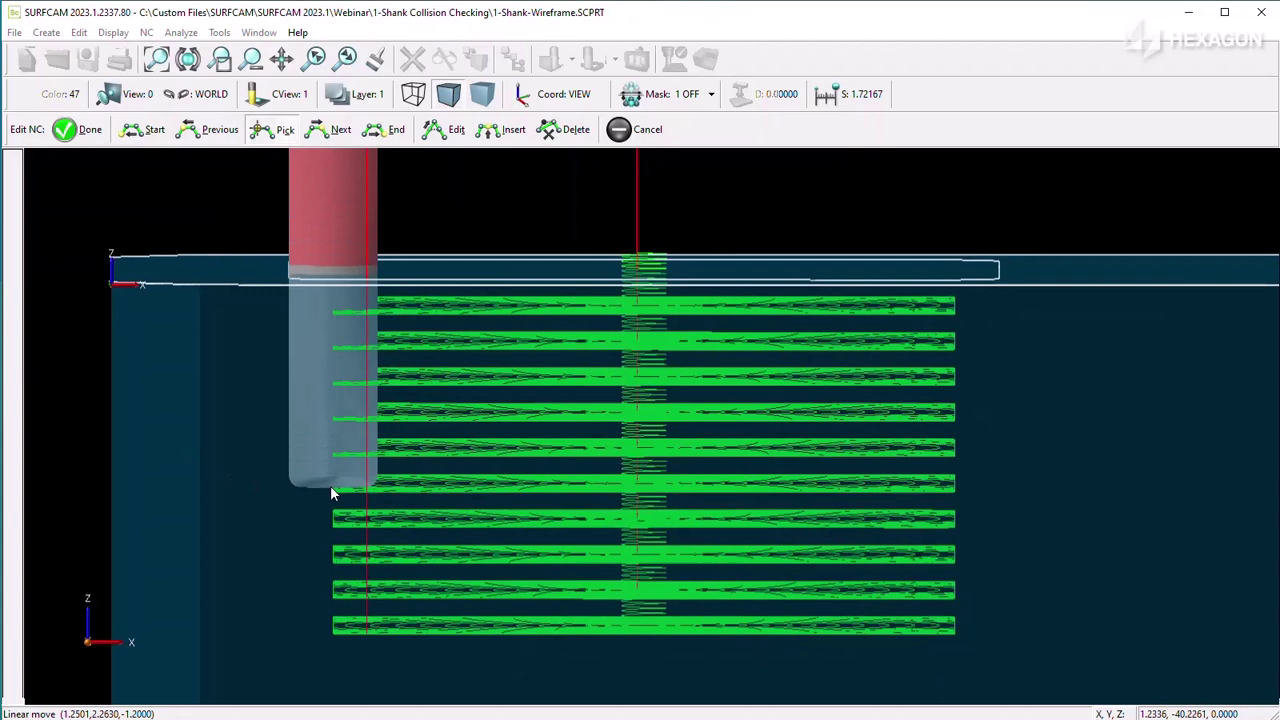
left_click(328, 525)
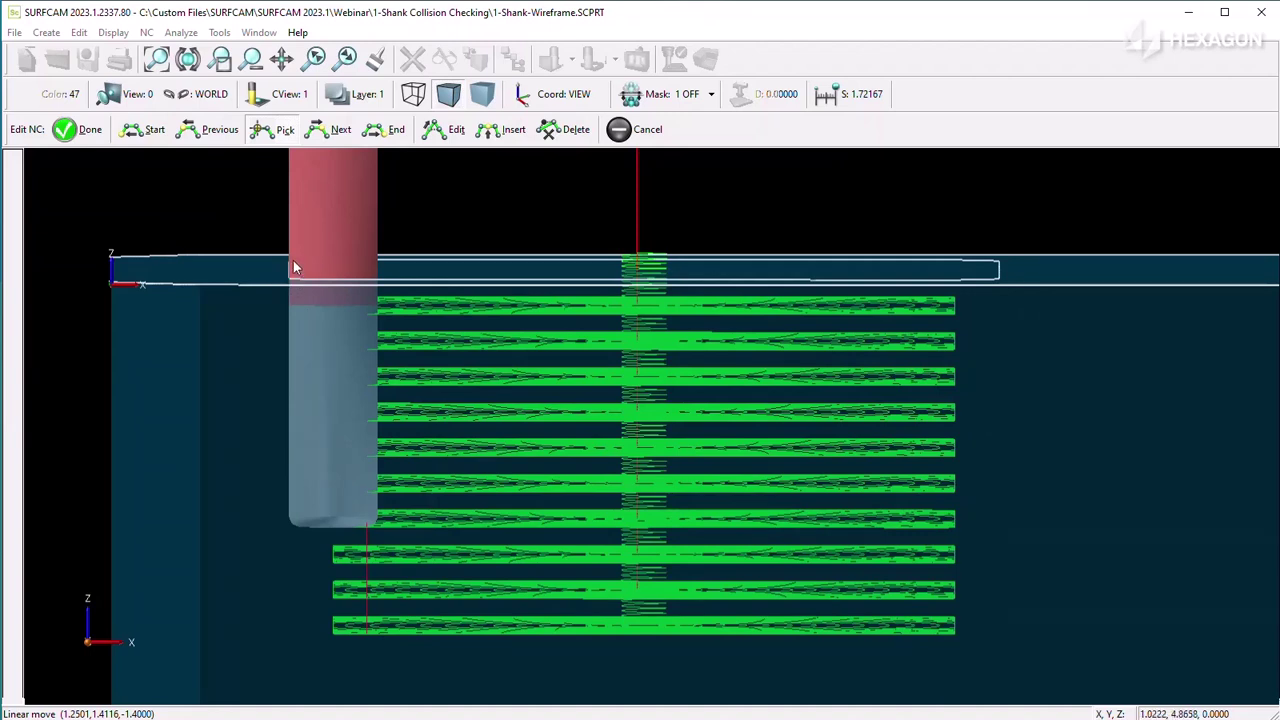
left_click(620, 133)
left_click(513, 59)
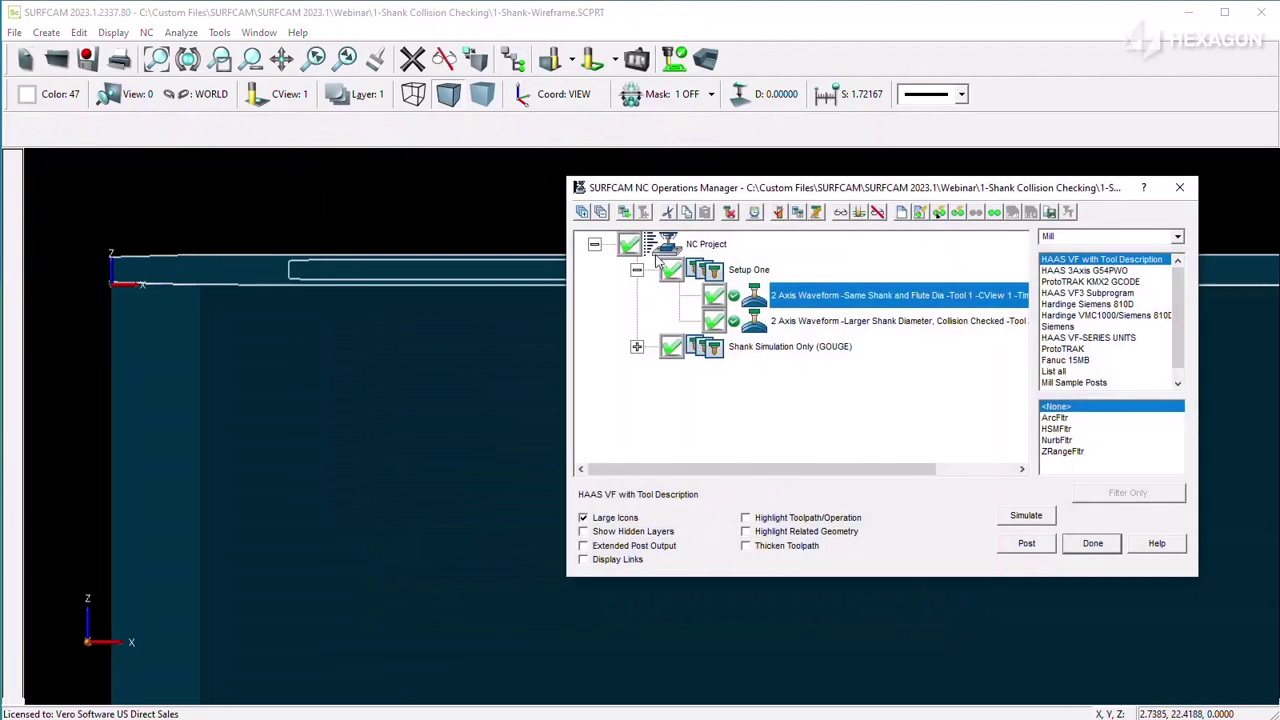
left_click(876, 326)
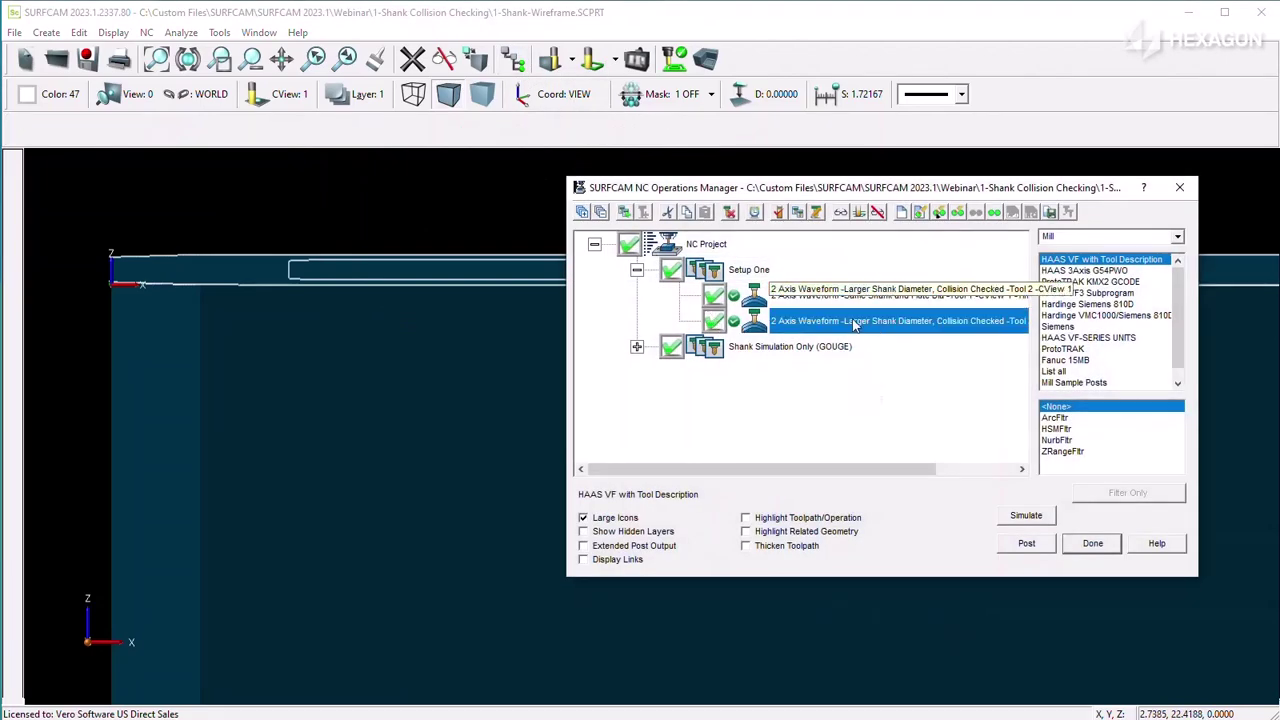
right_click(853, 325)
left_click(935, 415)
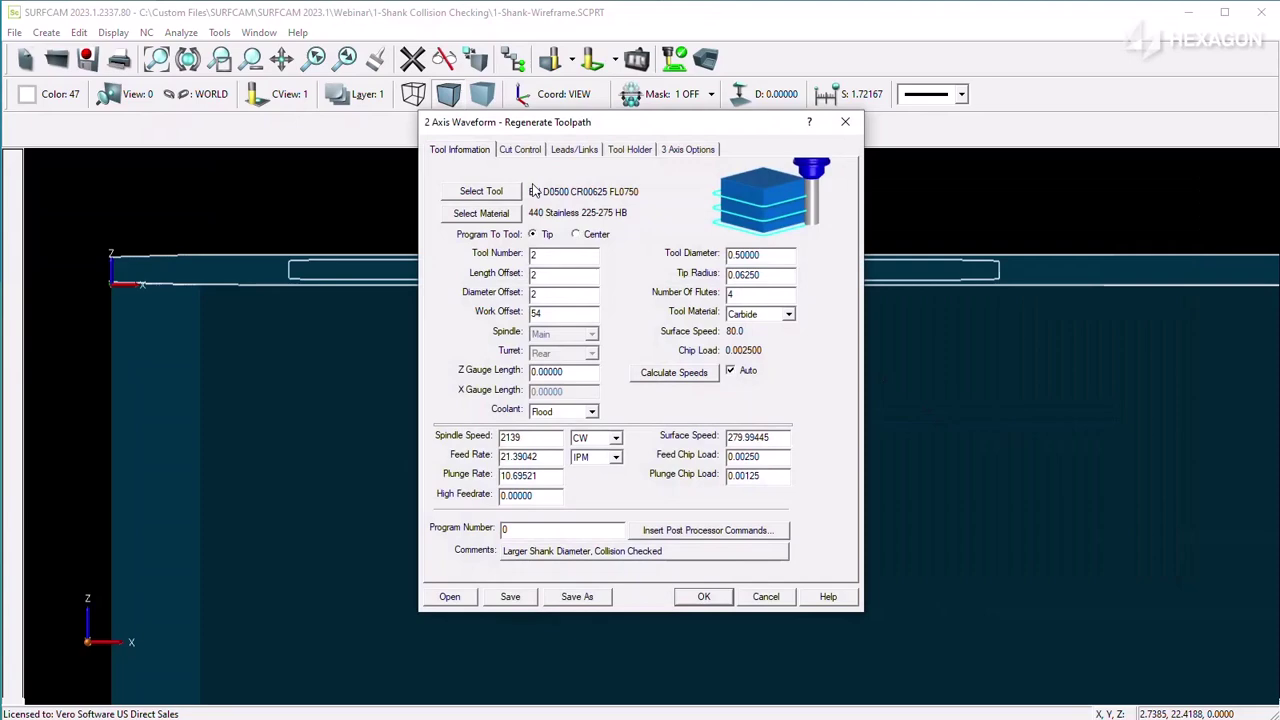
left_click(476, 191)
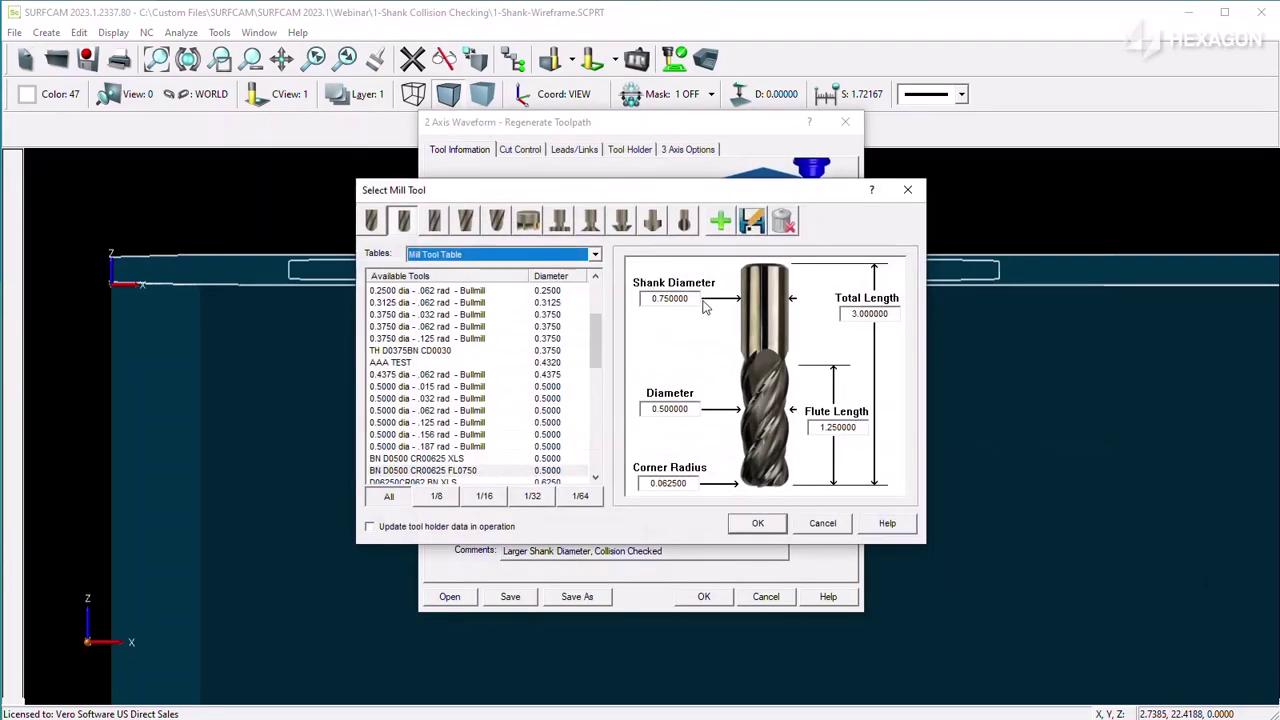
double_click(696, 299)
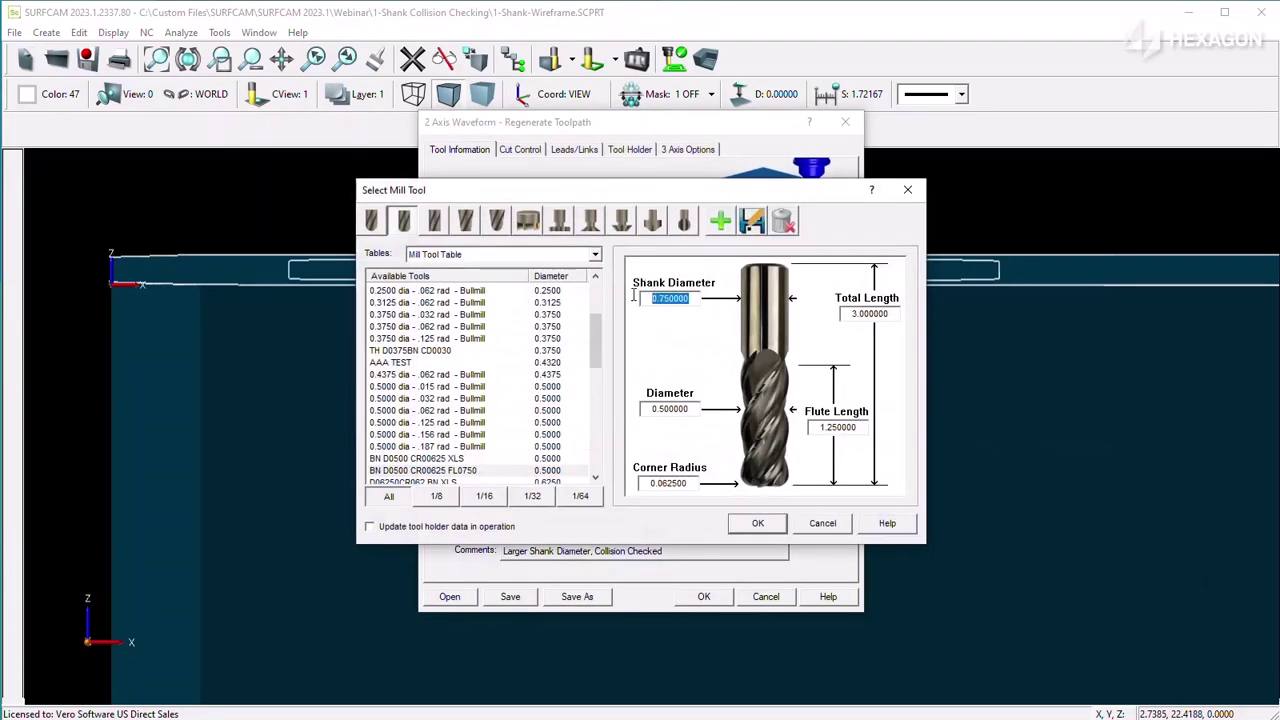
double_click(694, 411)
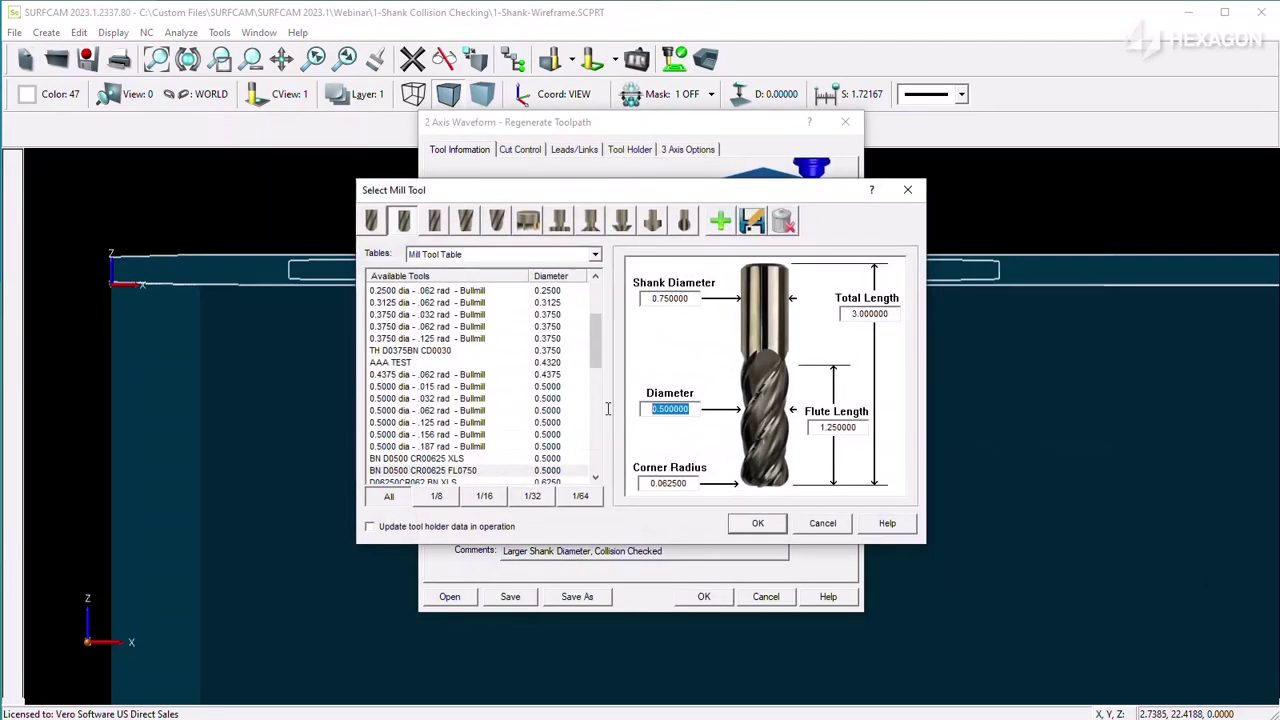
left_click(829, 523)
left_click(775, 598)
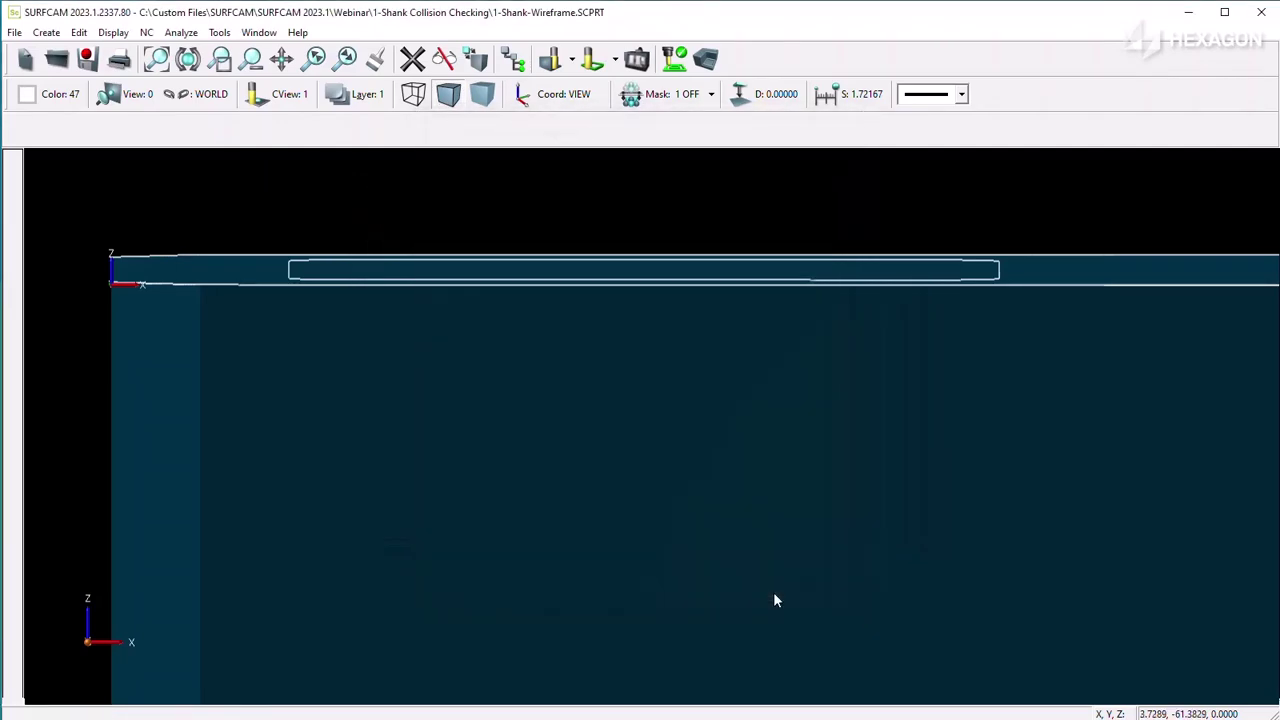
left_click(514, 60)
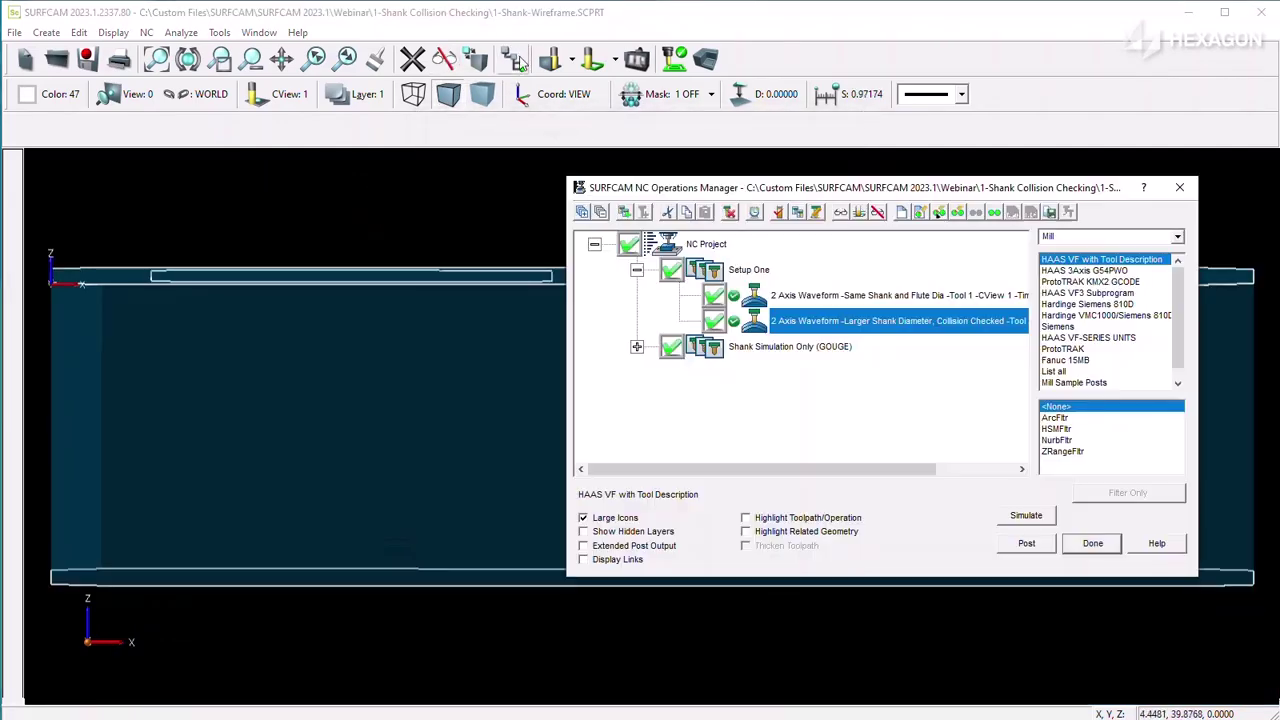
Step the tool pass by pass down the second waveform toolpath, then return to the operations list
left_click(818, 212)
left_click(777, 307)
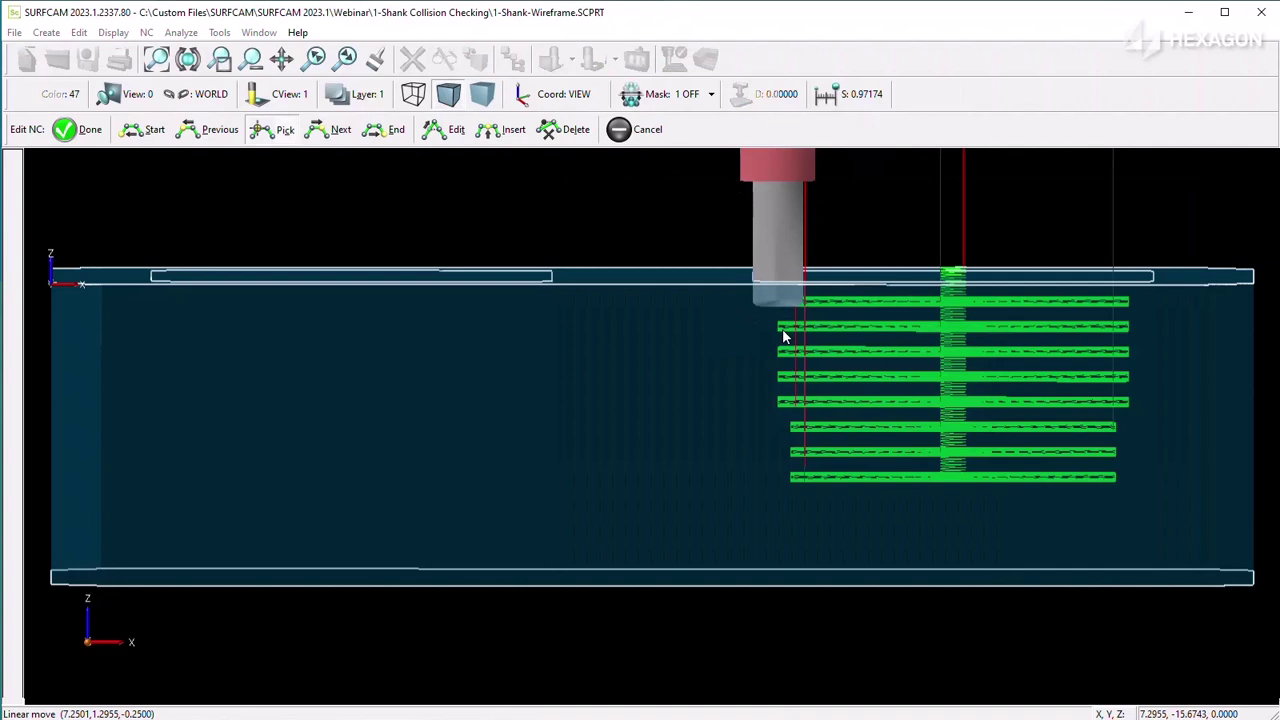
left_click_drag(784, 337, 778, 399)
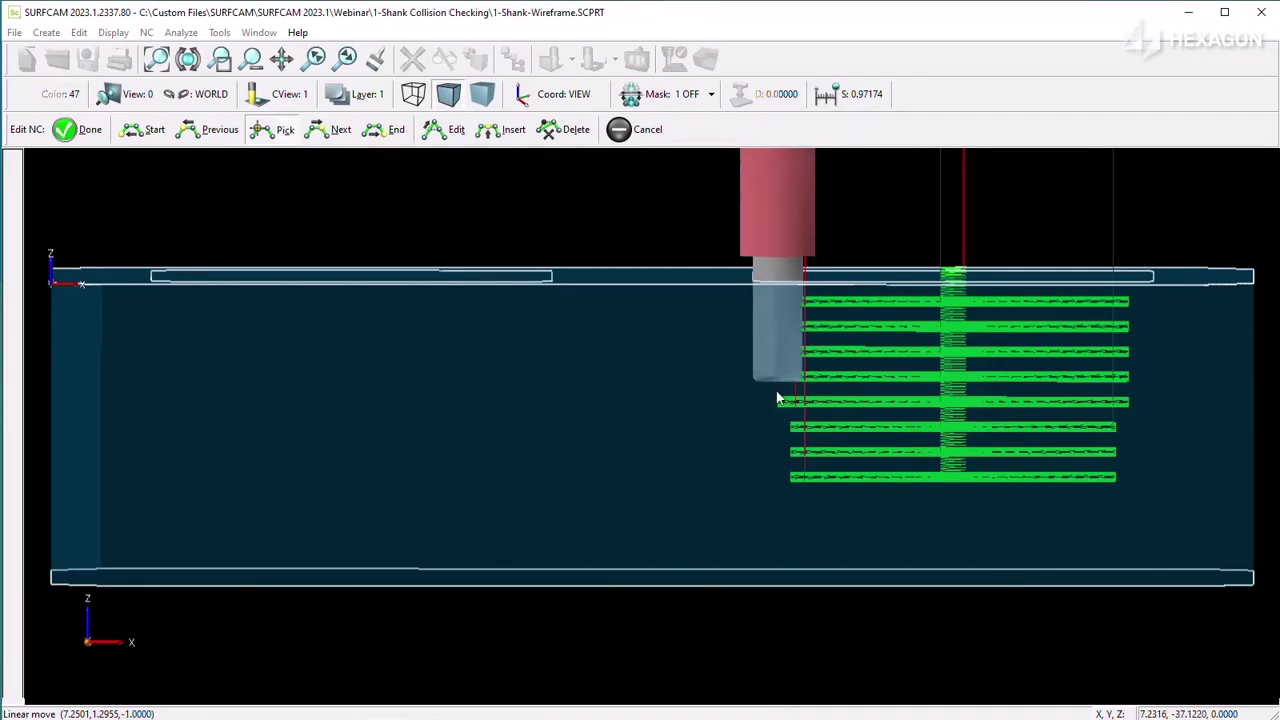
left_click(790, 445)
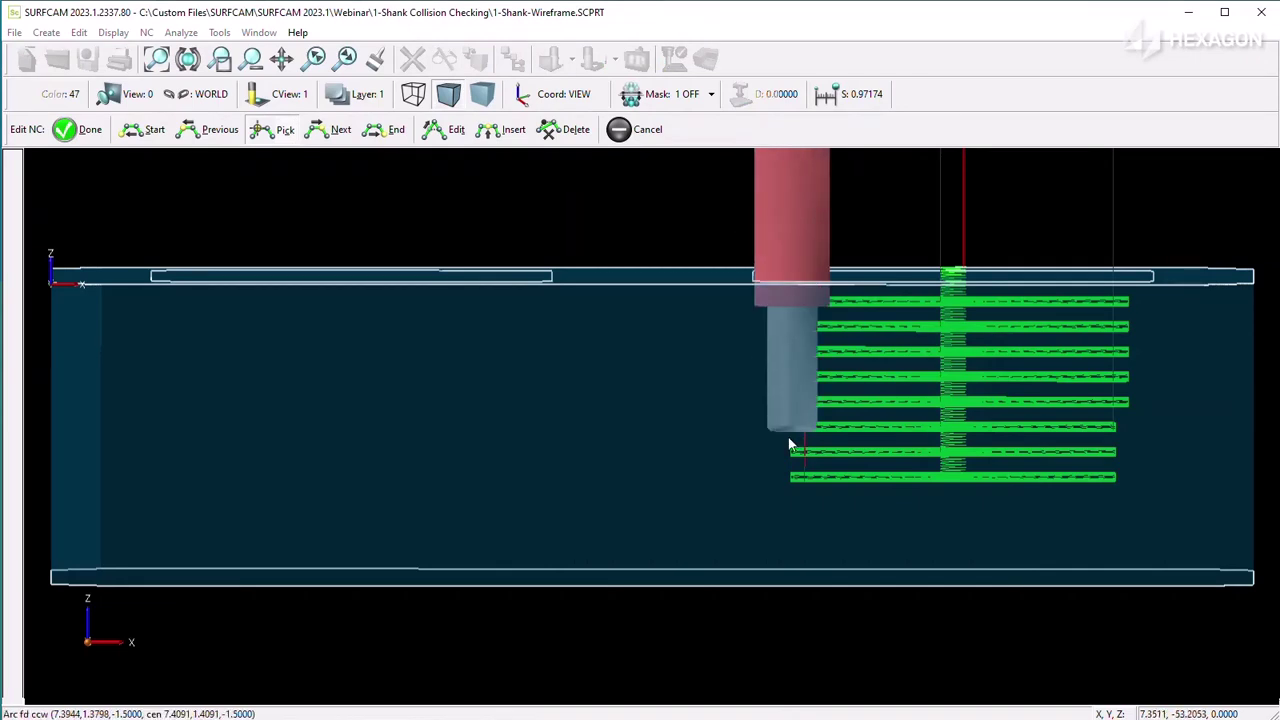
left_click(787, 446)
left_click(788, 477)
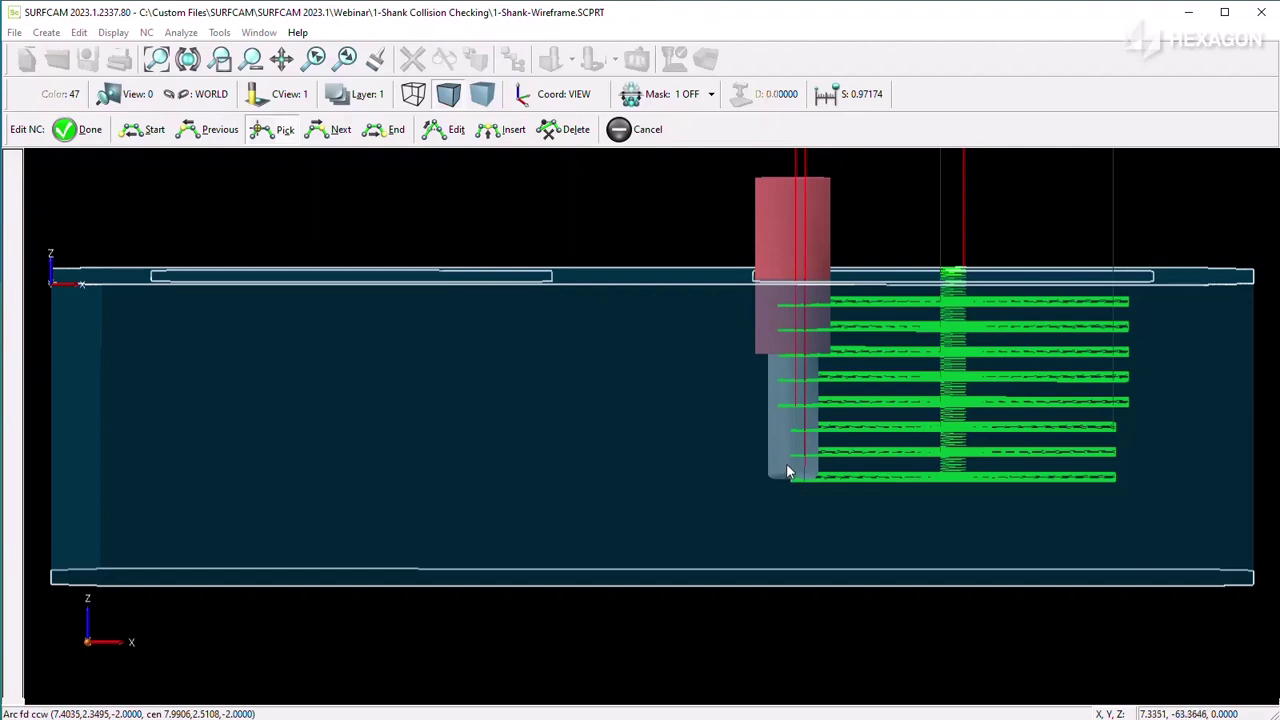
left_click(791, 477)
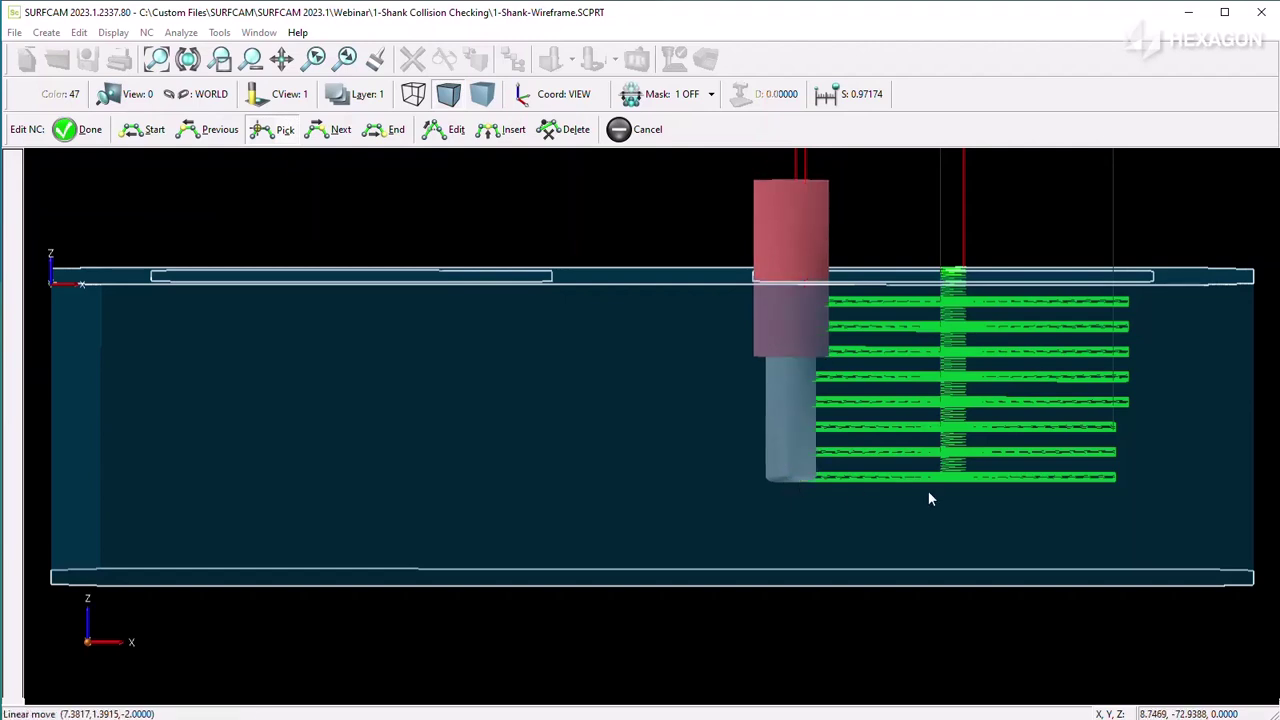
left_click(647, 132)
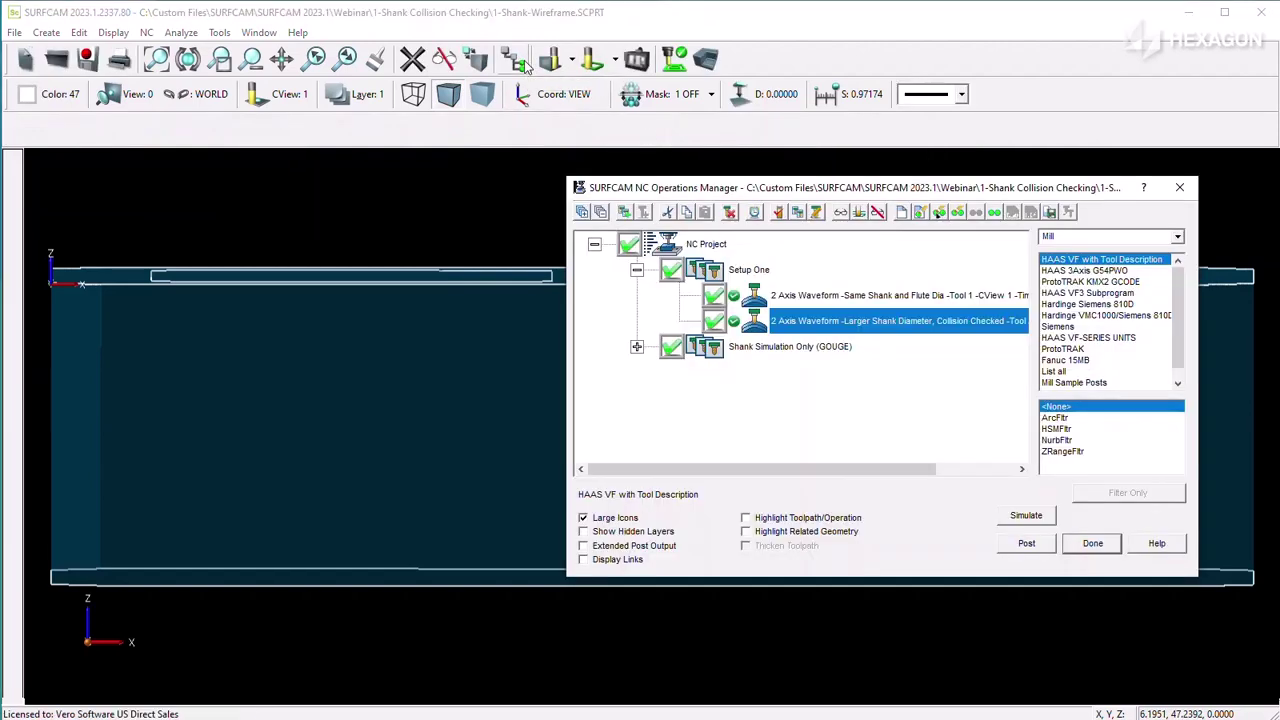
Regenerate the Larger Shank Diameter waveform toolpath with original geometry and 0.1 XY shank clearance
right_click(790, 327)
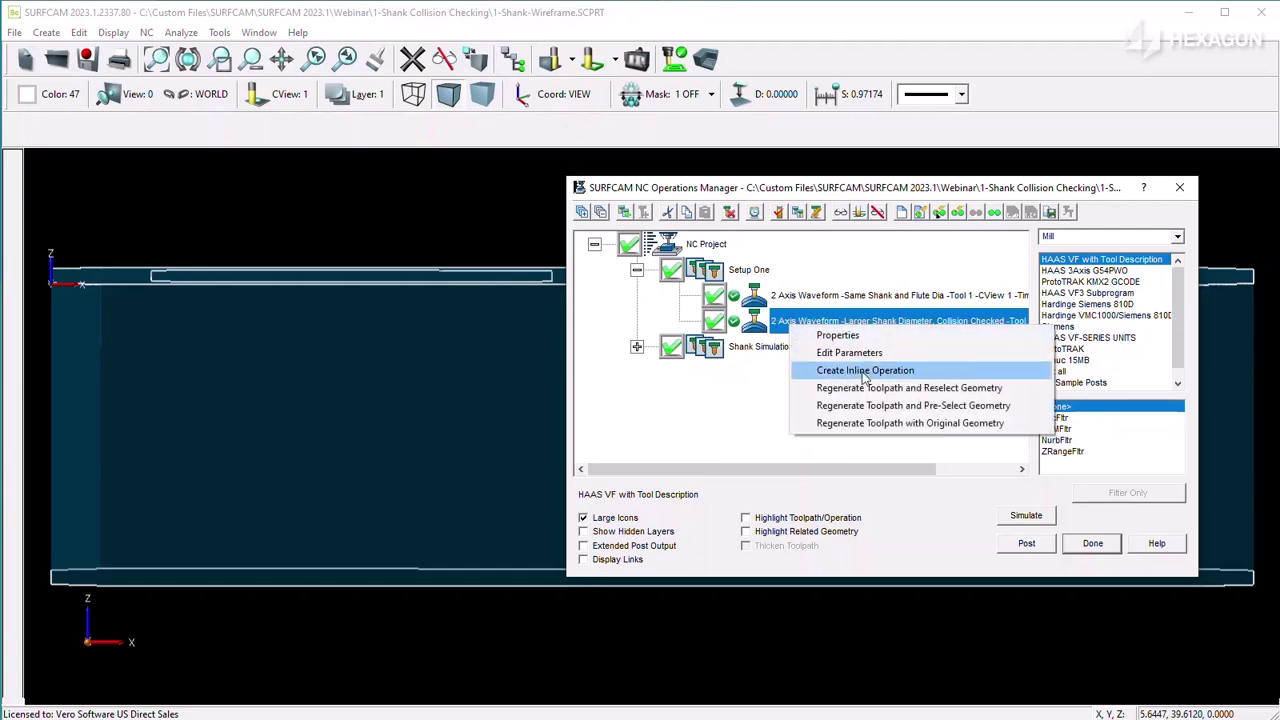
left_click(851, 421)
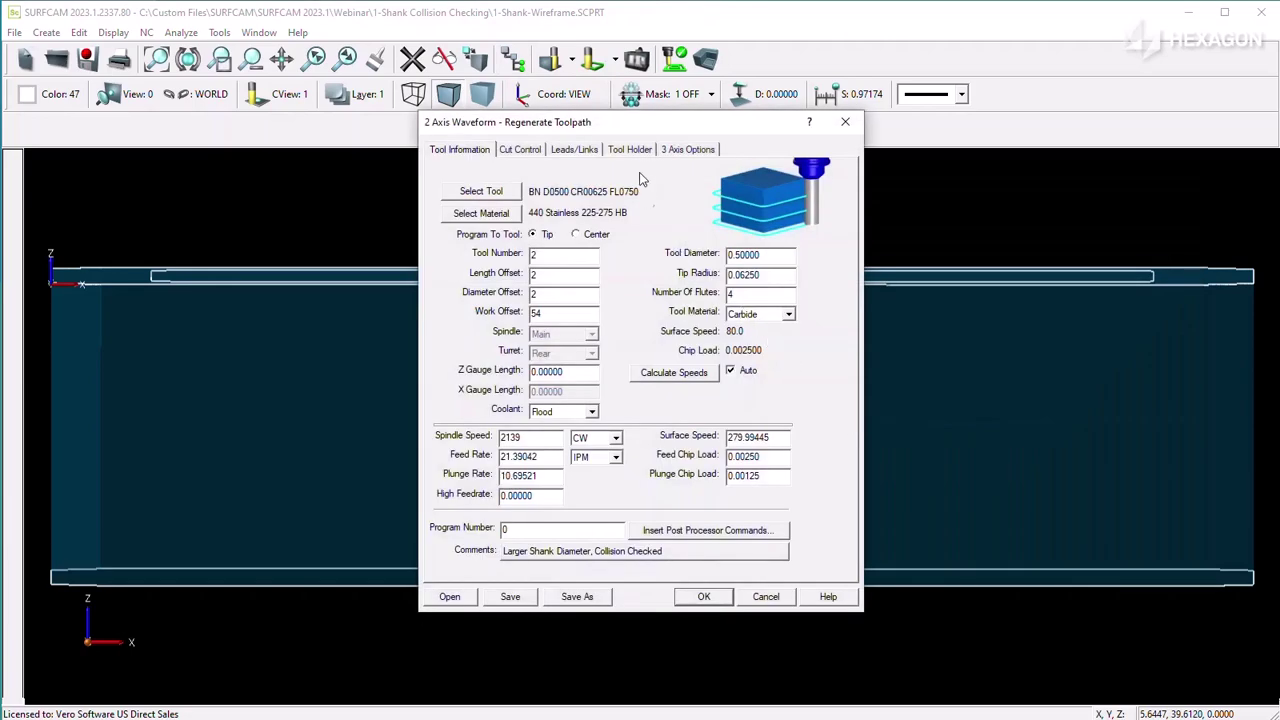
left_click(631, 150)
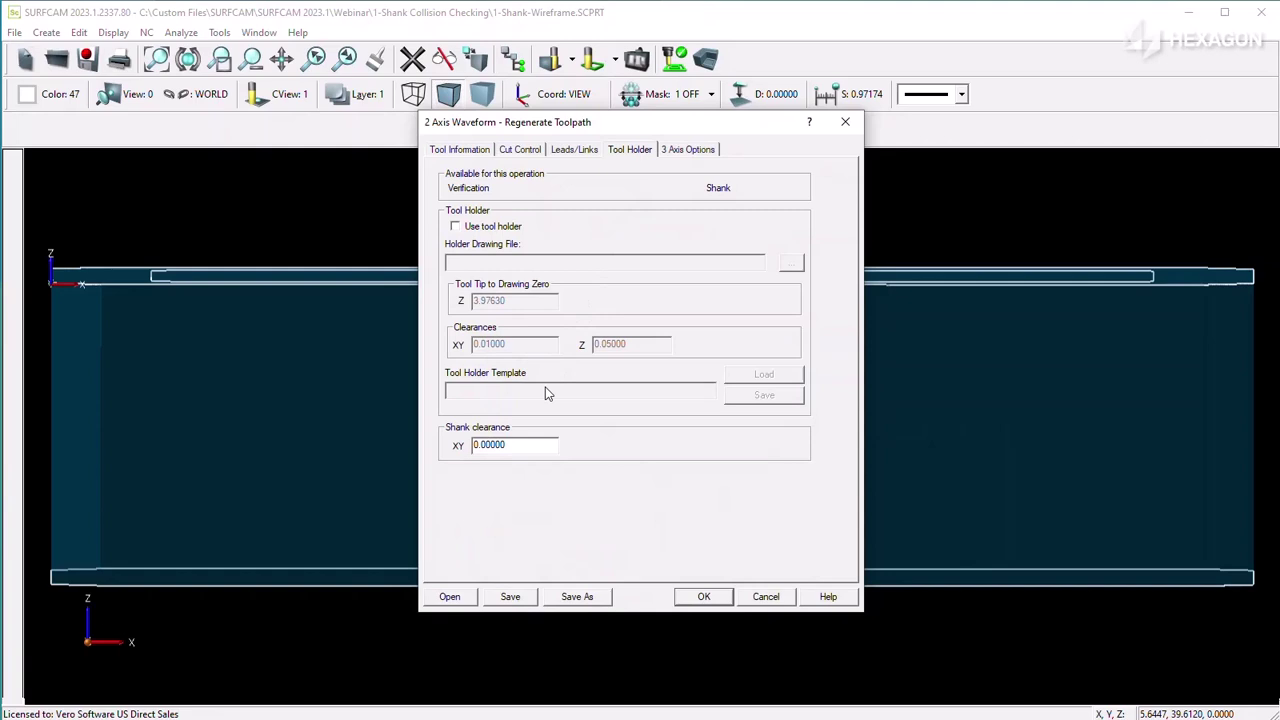
left_click_drag(533, 444, 400, 448)
type("0.1")
left_click(699, 600)
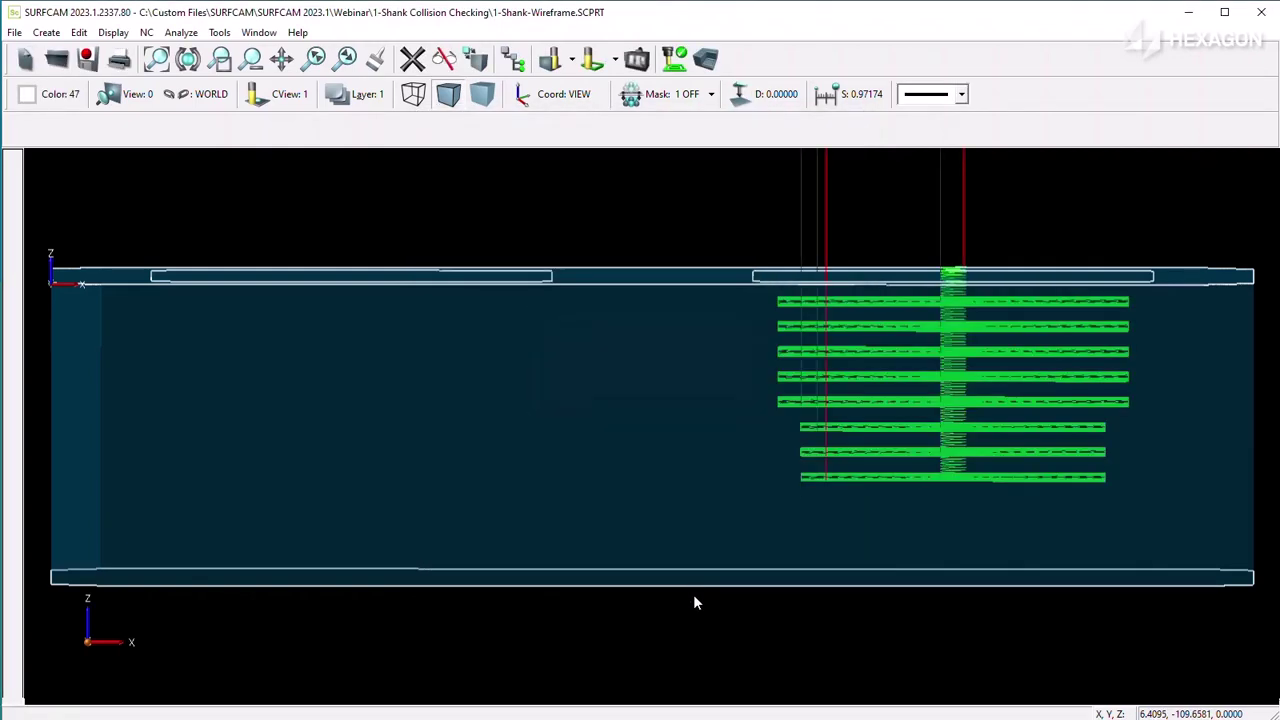
Step the tool along the regenerated waveform toolpath and tilt to a 3-D view
left_click(515, 62)
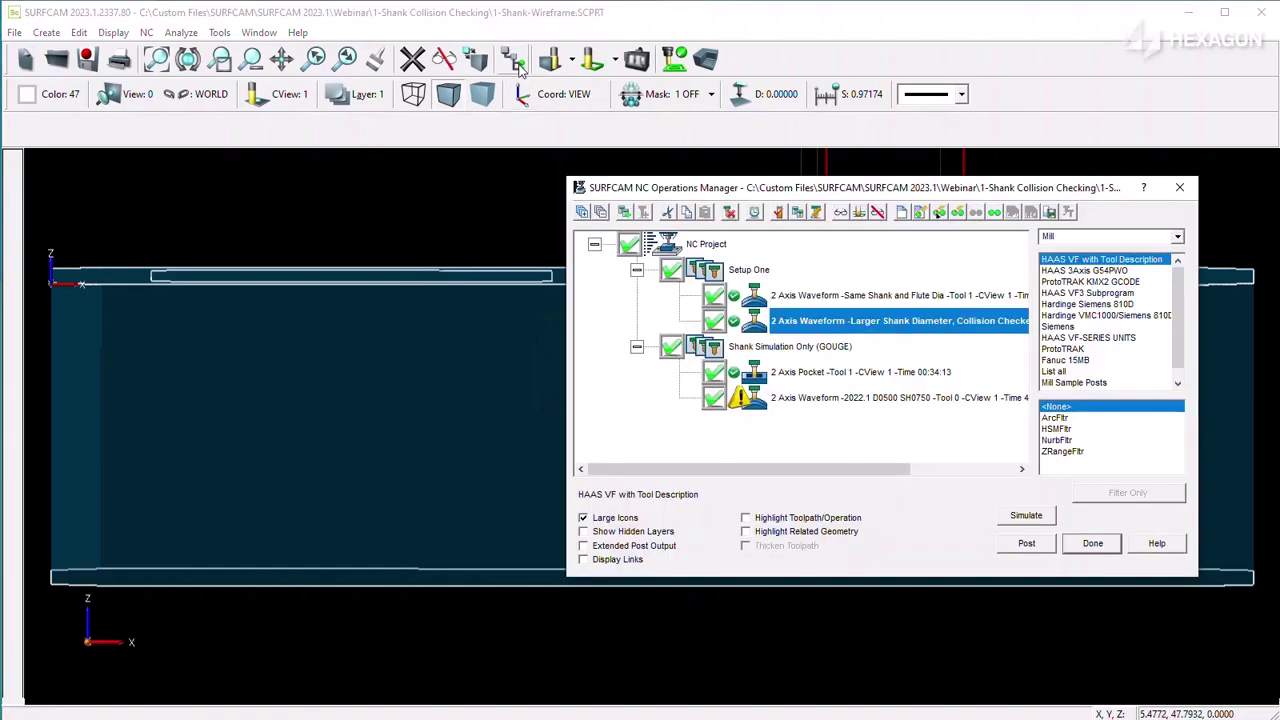
left_click(815, 213)
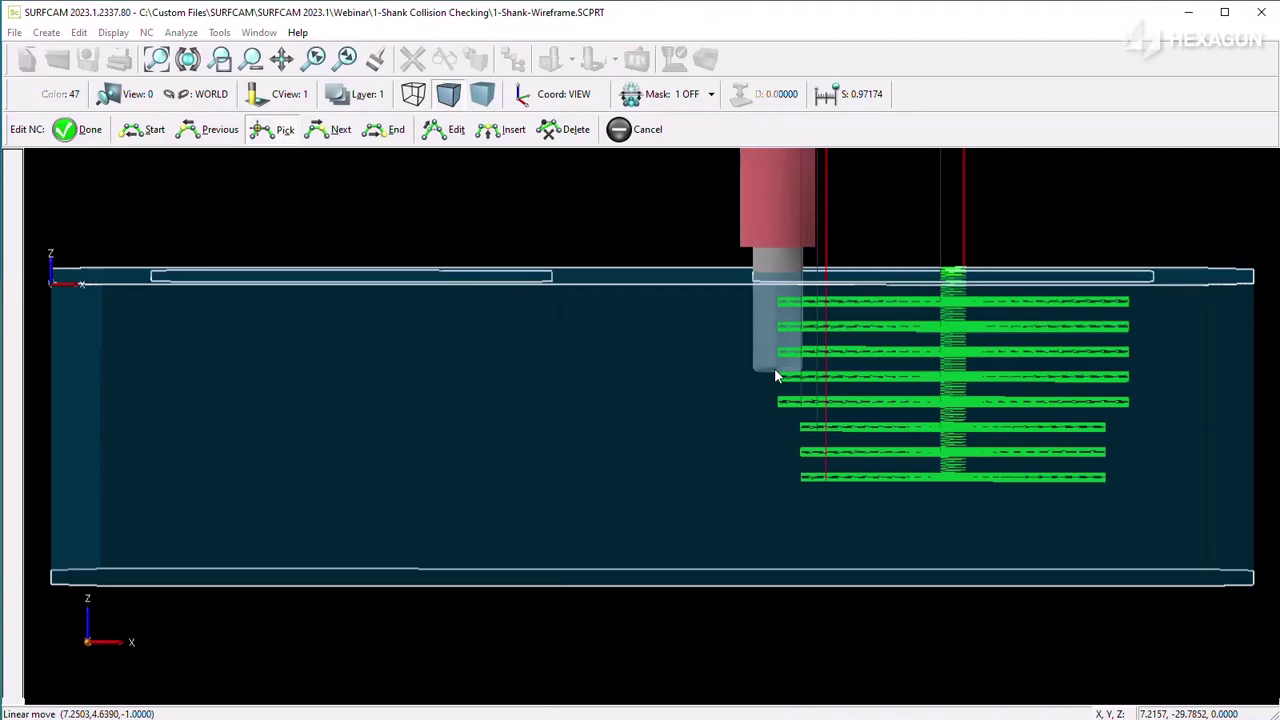
left_click(800, 427)
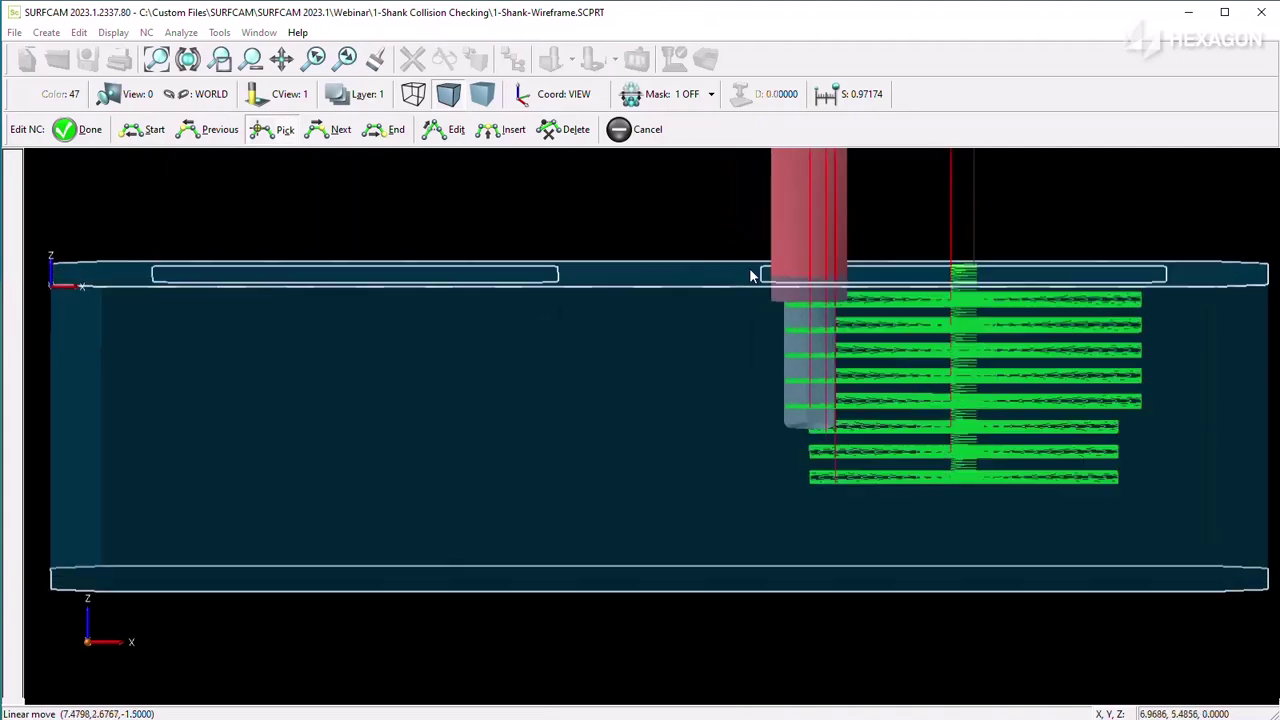
key("Up")
key("Up")
key("Up")
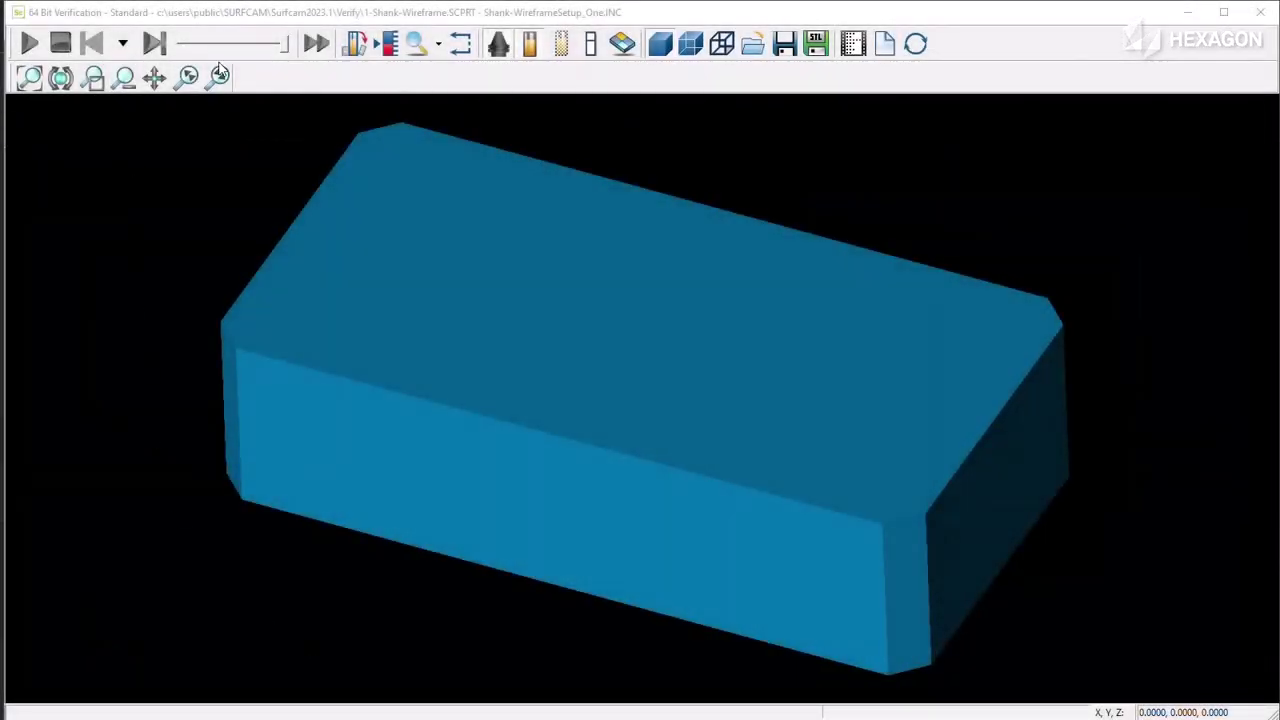
Play the verification simulation, resuming it to cut the second pocket
left_click(29, 43)
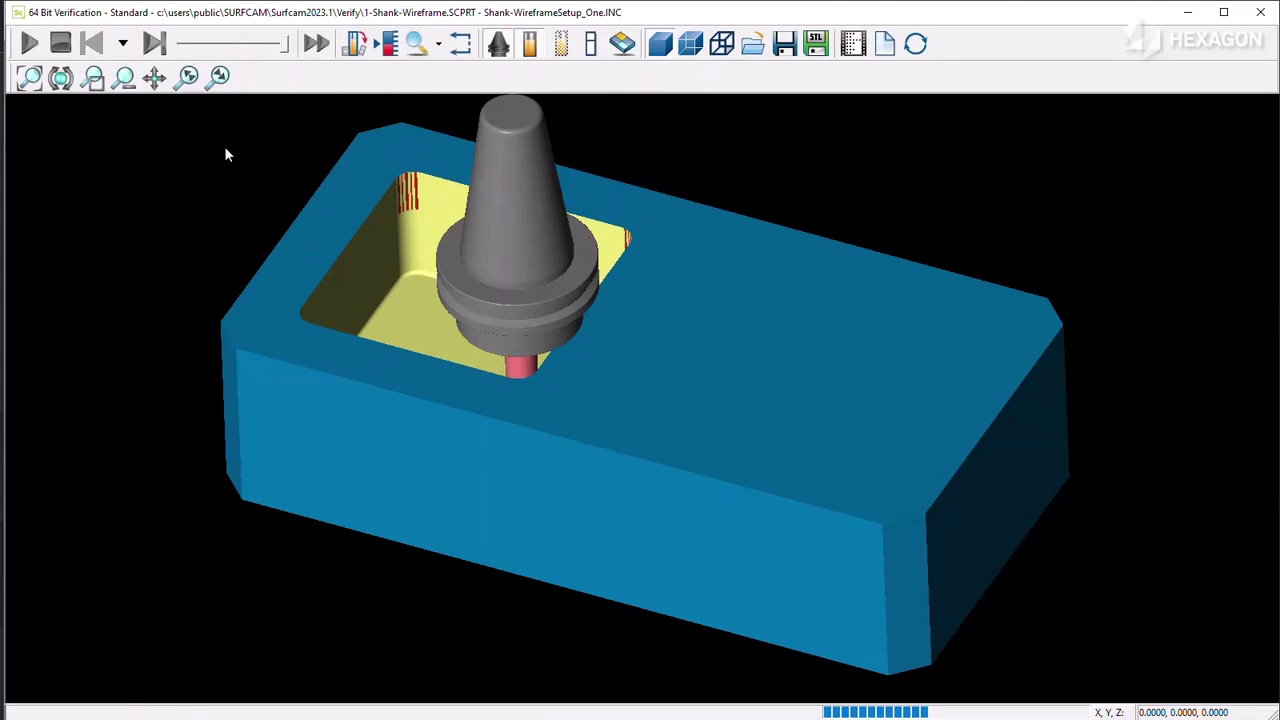
left_click(36, 44)
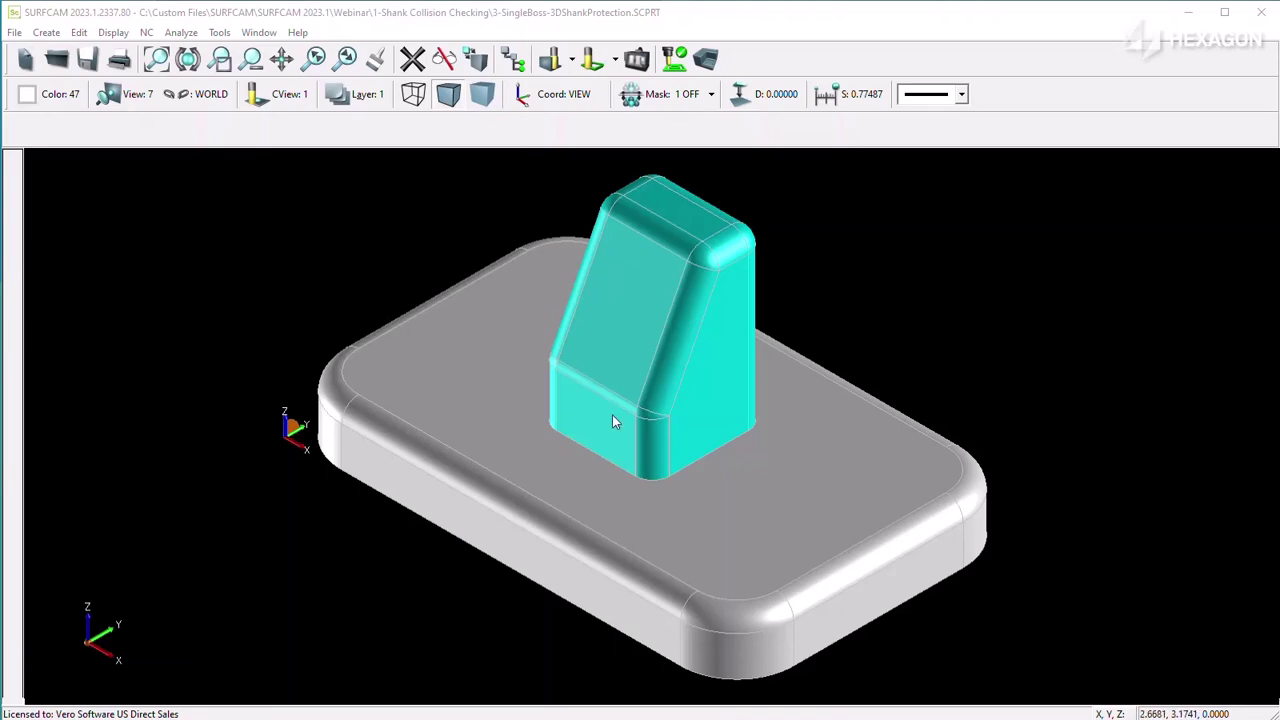
Regenerate the Tool 1 Z Finish operation and confirm its equal 0.5 shank and cutting diameters
left_click(511, 66)
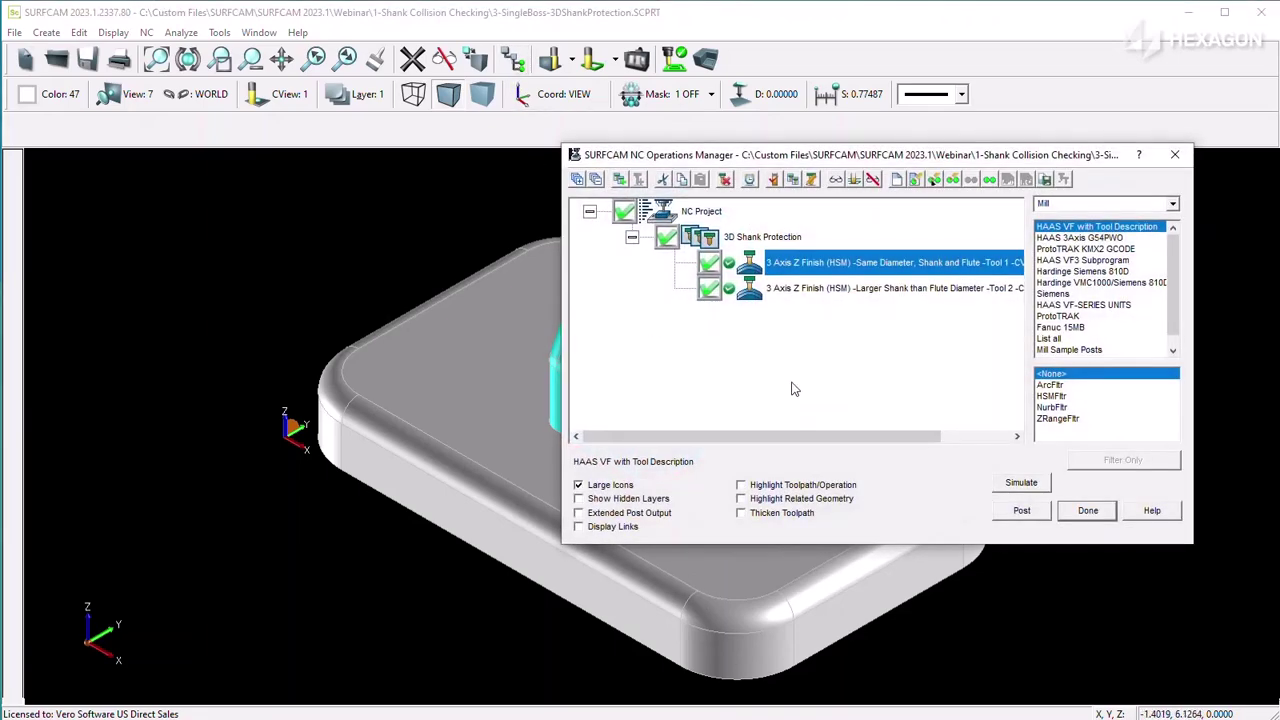
right_click(808, 262)
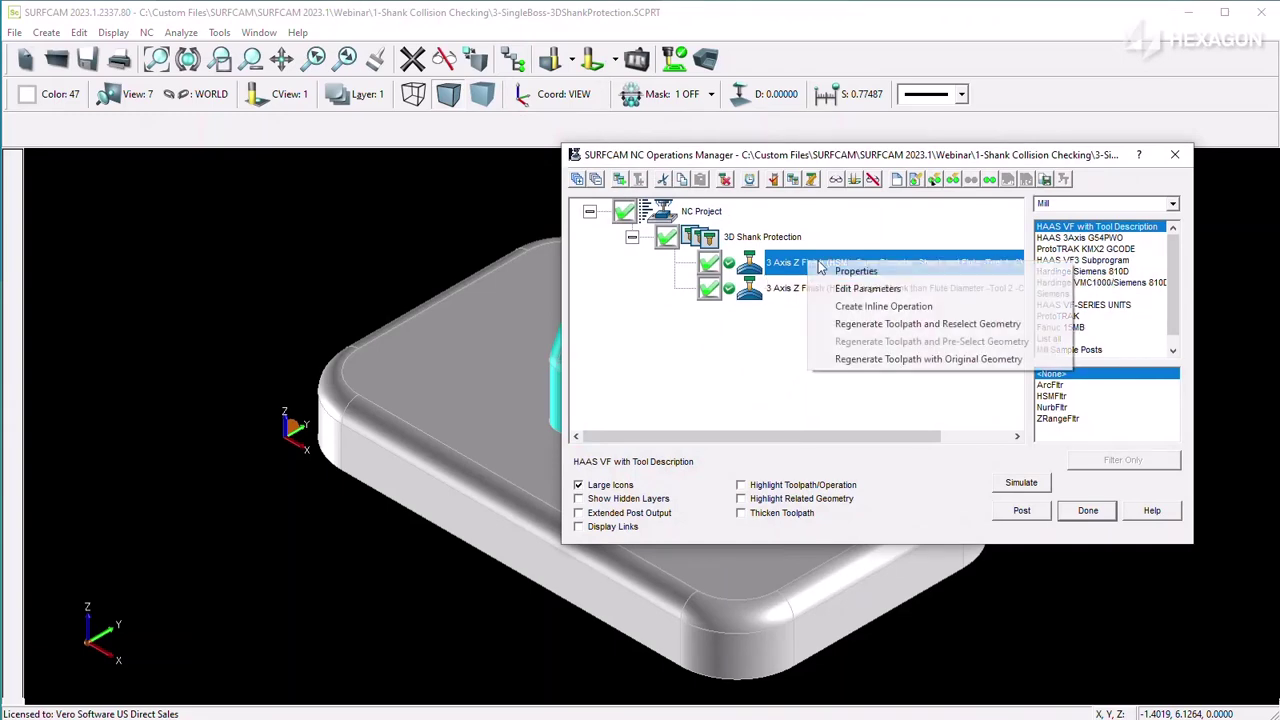
left_click(895, 362)
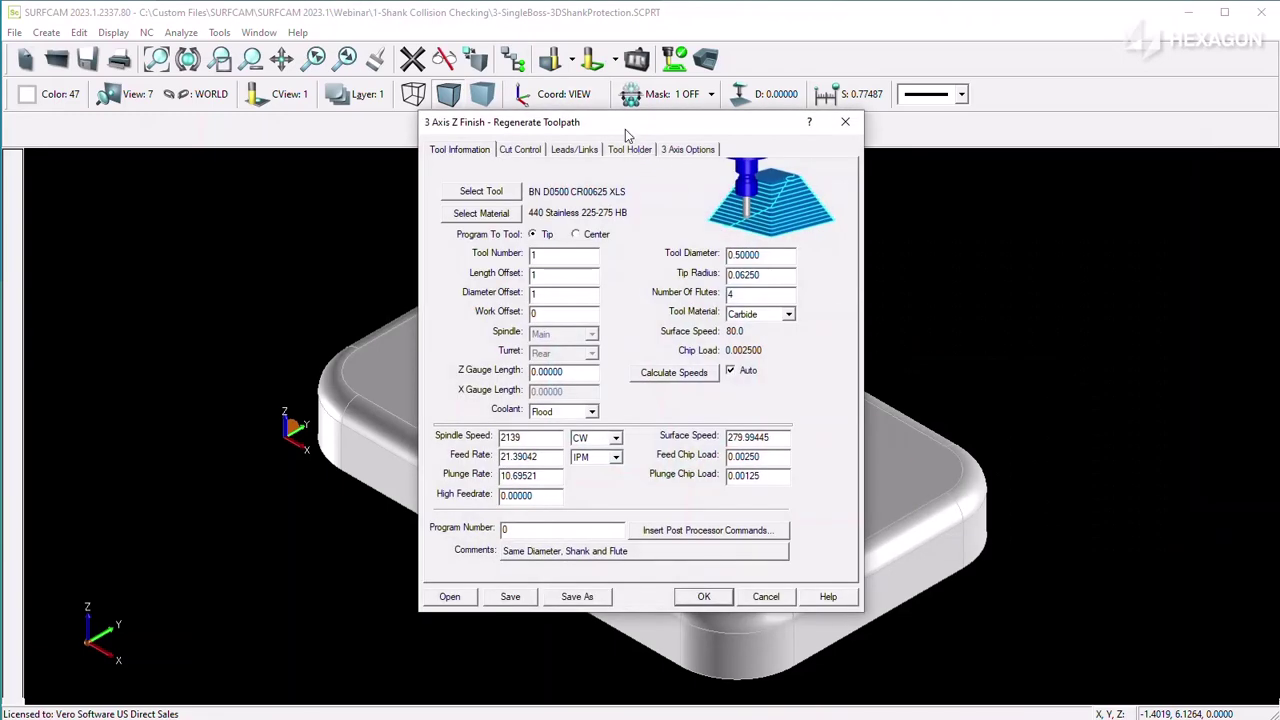
left_click_drag(627, 134, 1012, 176)
left_click(882, 234)
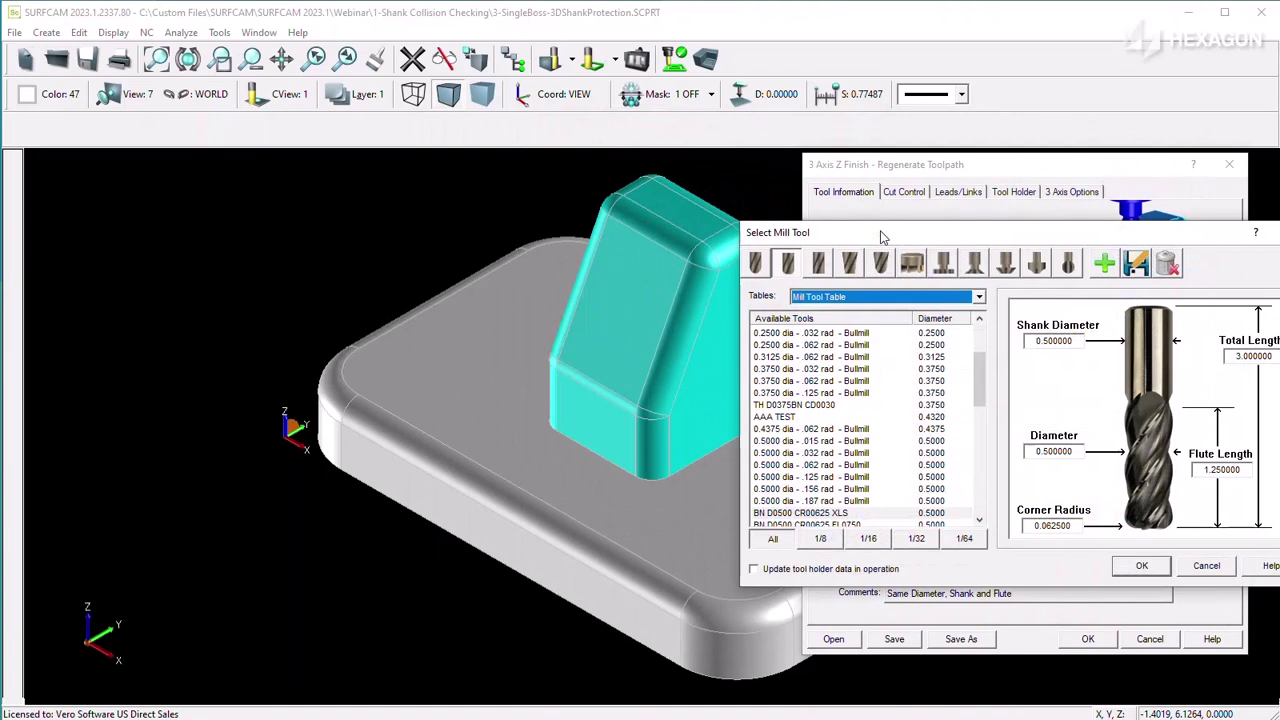
double_click(1055, 341)
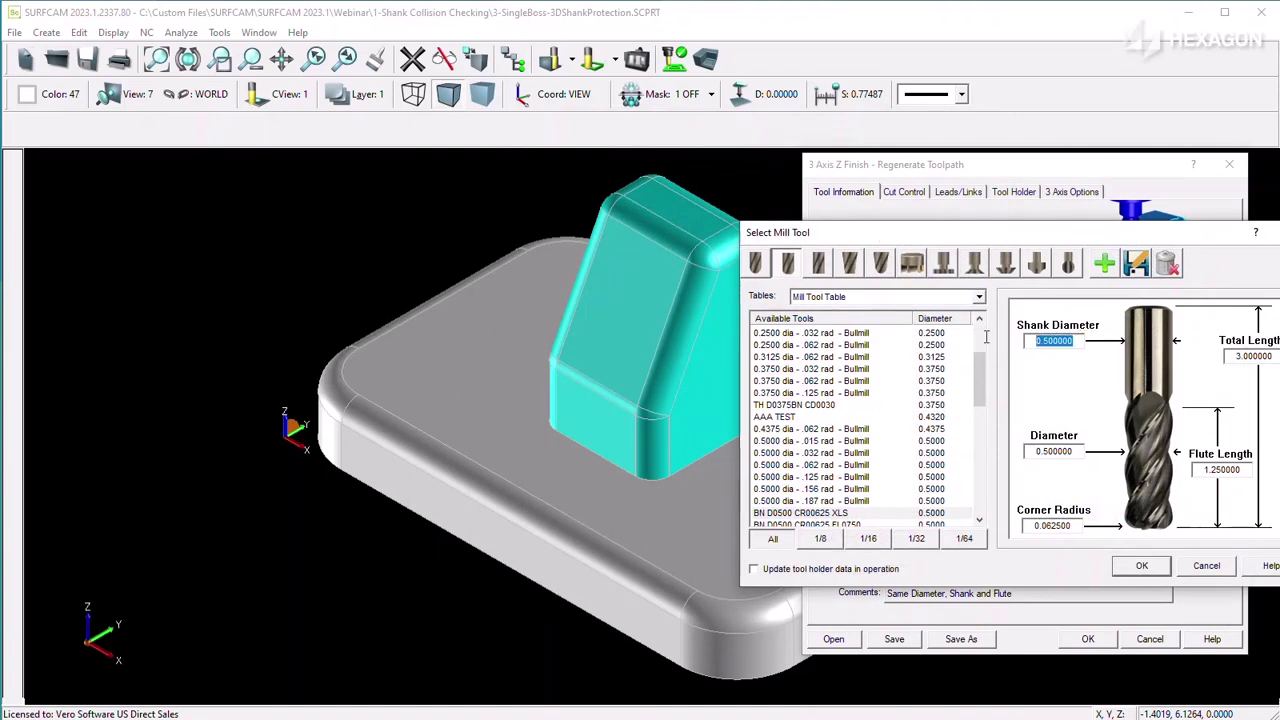
double_click(1054, 451)
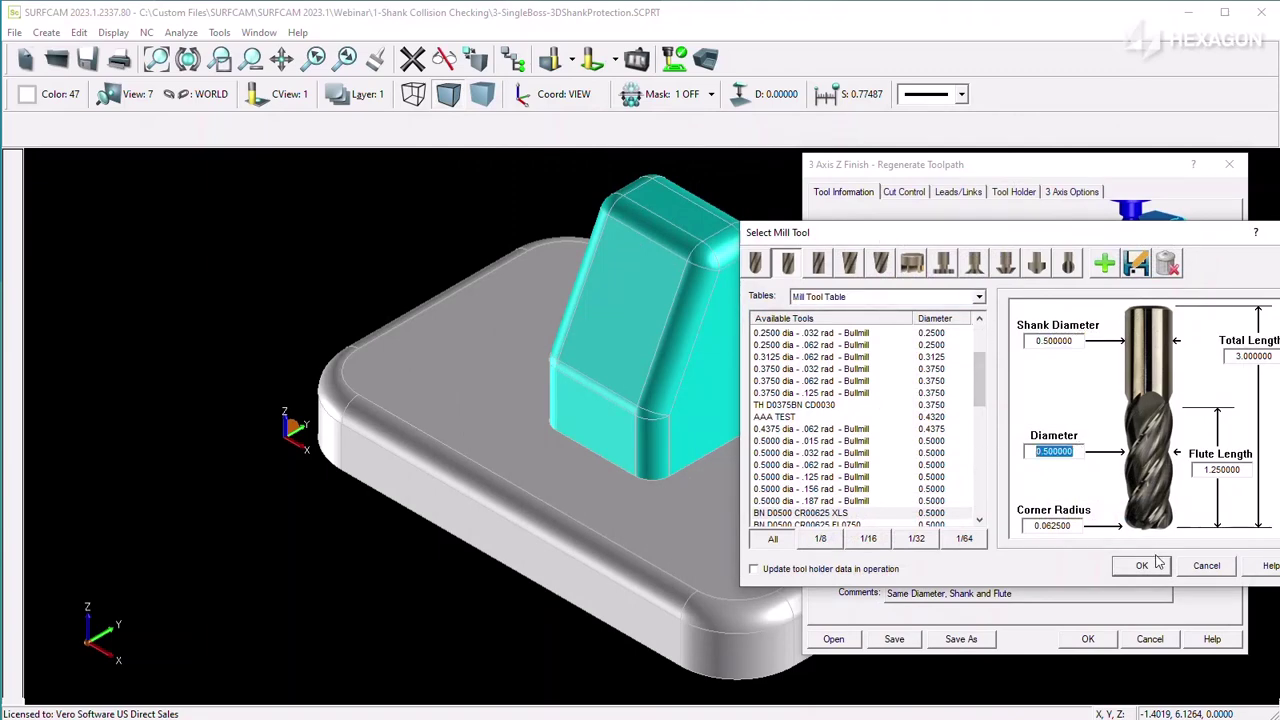
left_click(1204, 566)
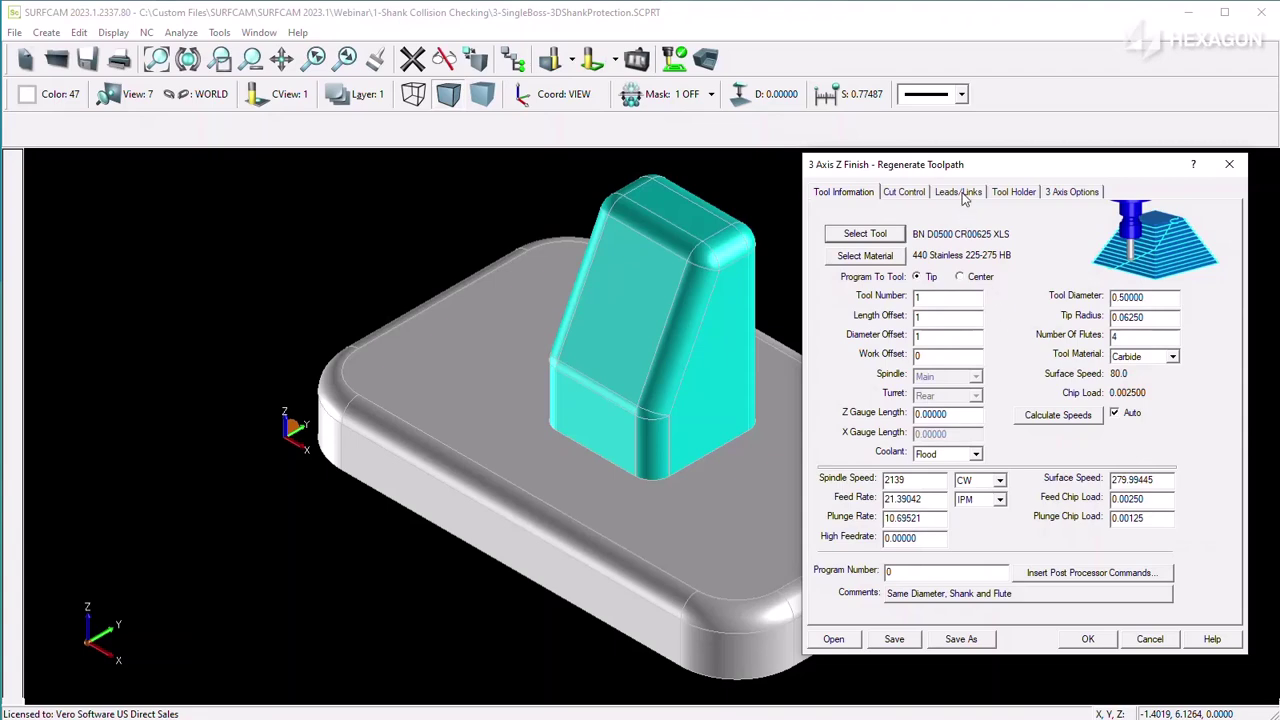
Keep the XY shank clearance at zero and regenerate the Z Finish toolpath
left_click(1010, 193)
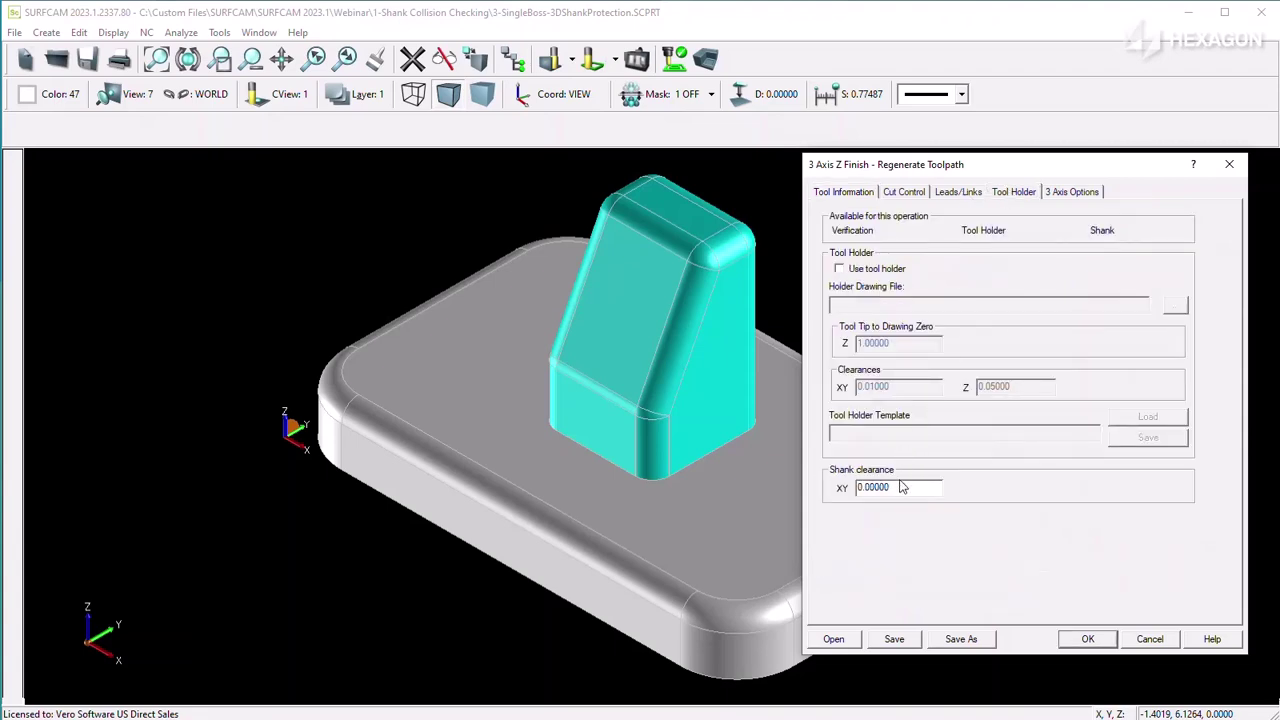
left_click_drag(901, 487, 700, 490)
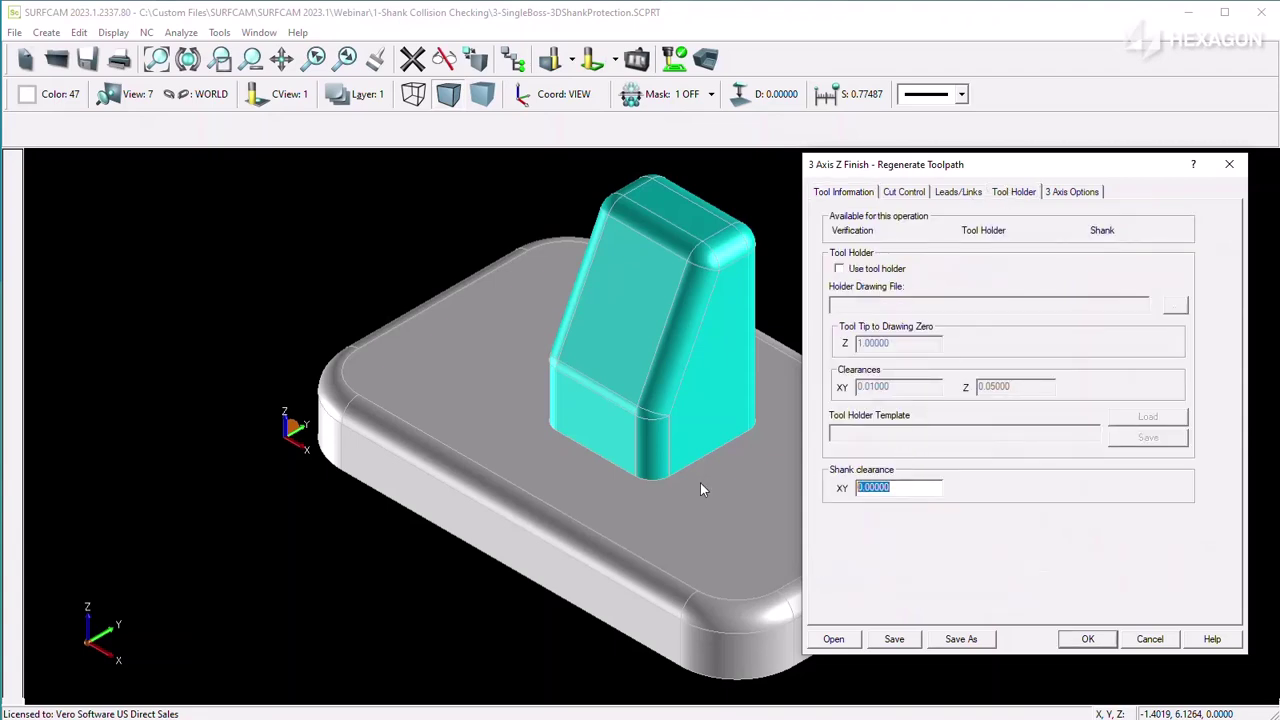
left_click(1148, 639)
left_click(514, 60)
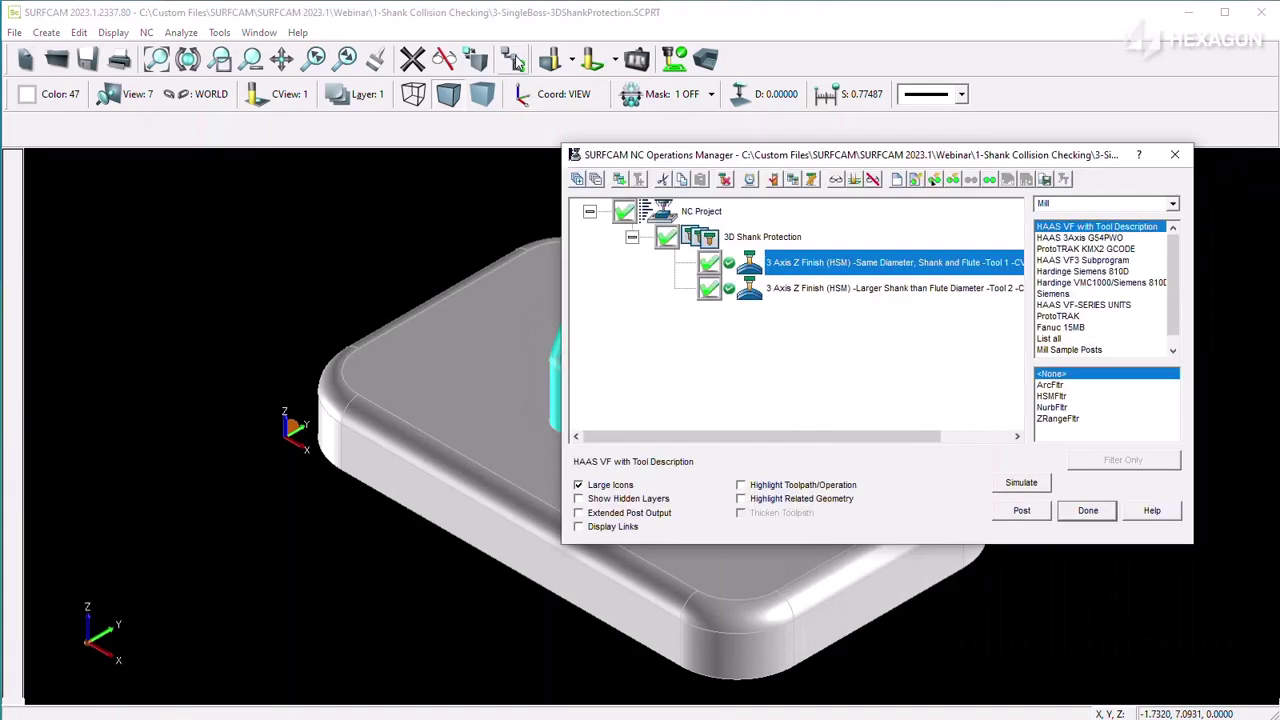
Display the Z Finish toolpath and step the tool down it beside the boss in front view
left_click(838, 179)
left_click(812, 179)
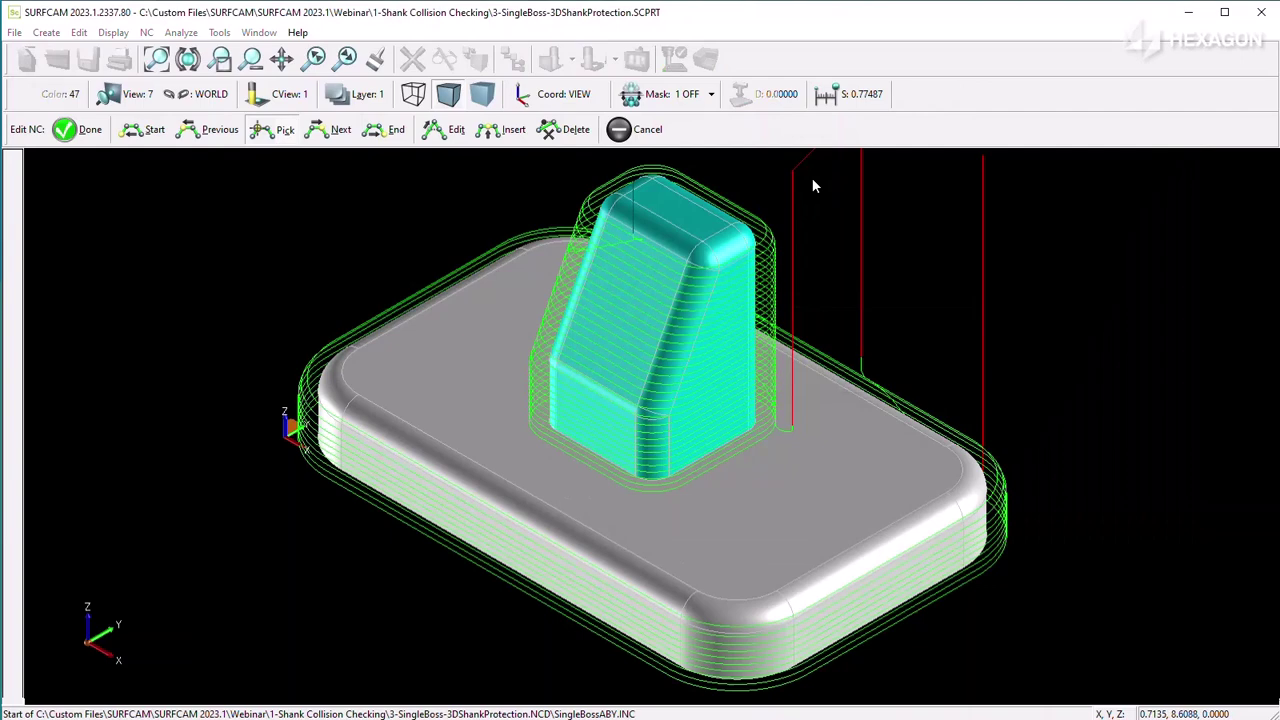
left_click(771, 262)
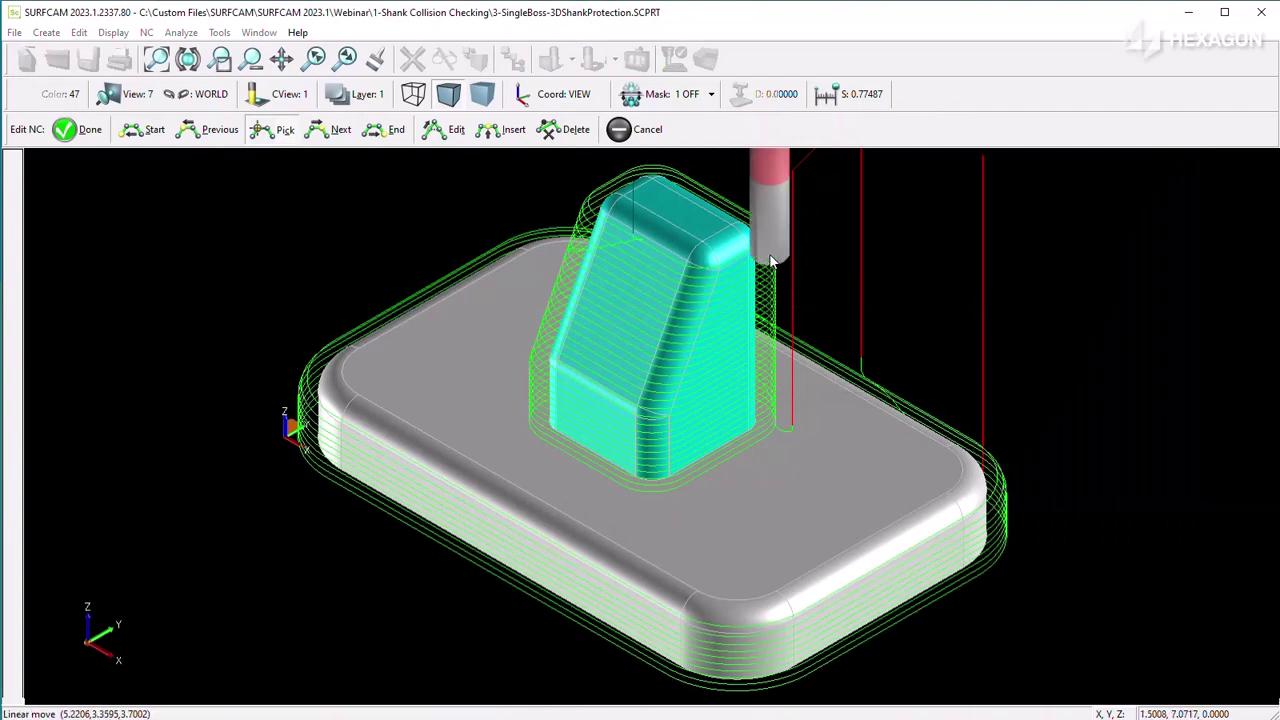
key("Down")
key("Down")
key("Down")
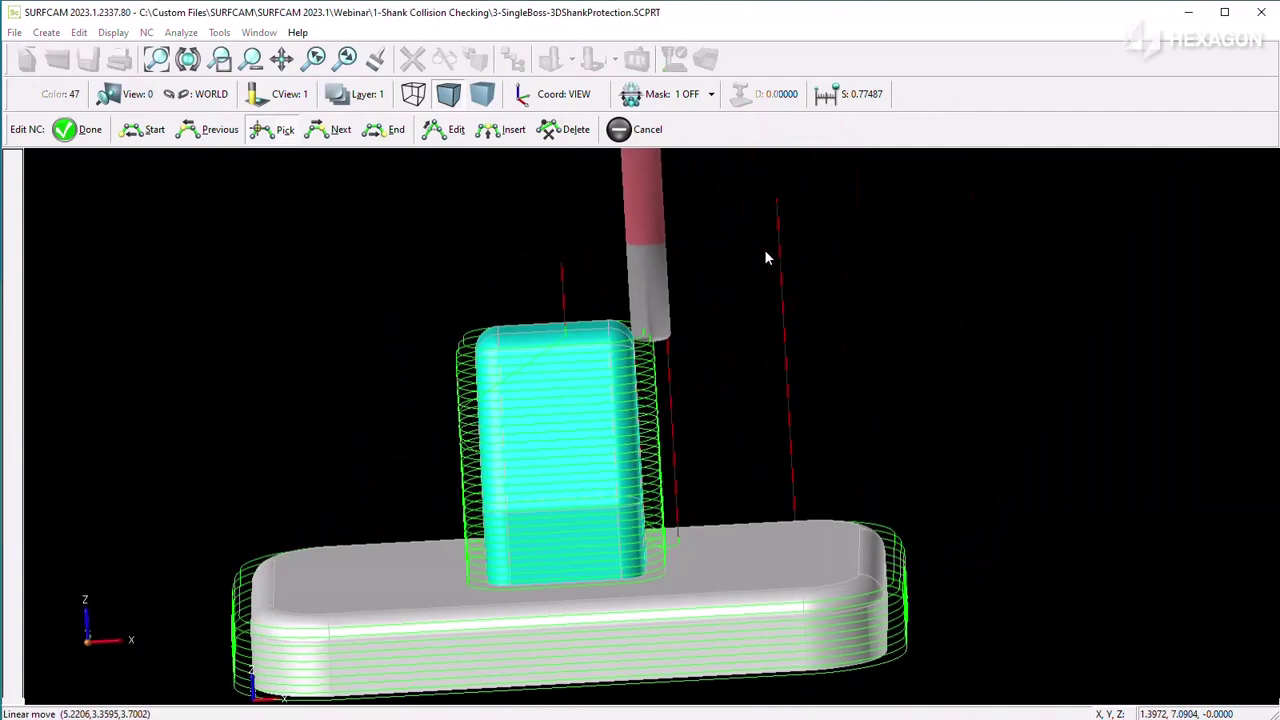
key("2")
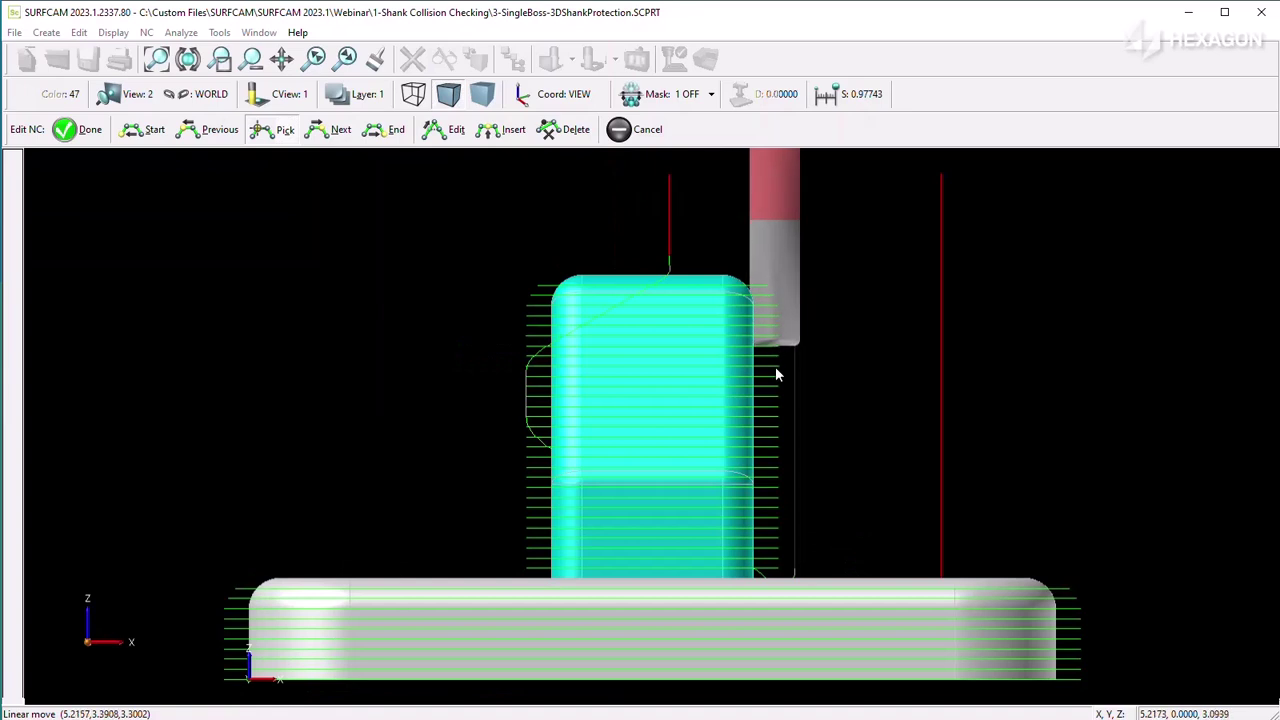
left_click(779, 377)
left_click(778, 407)
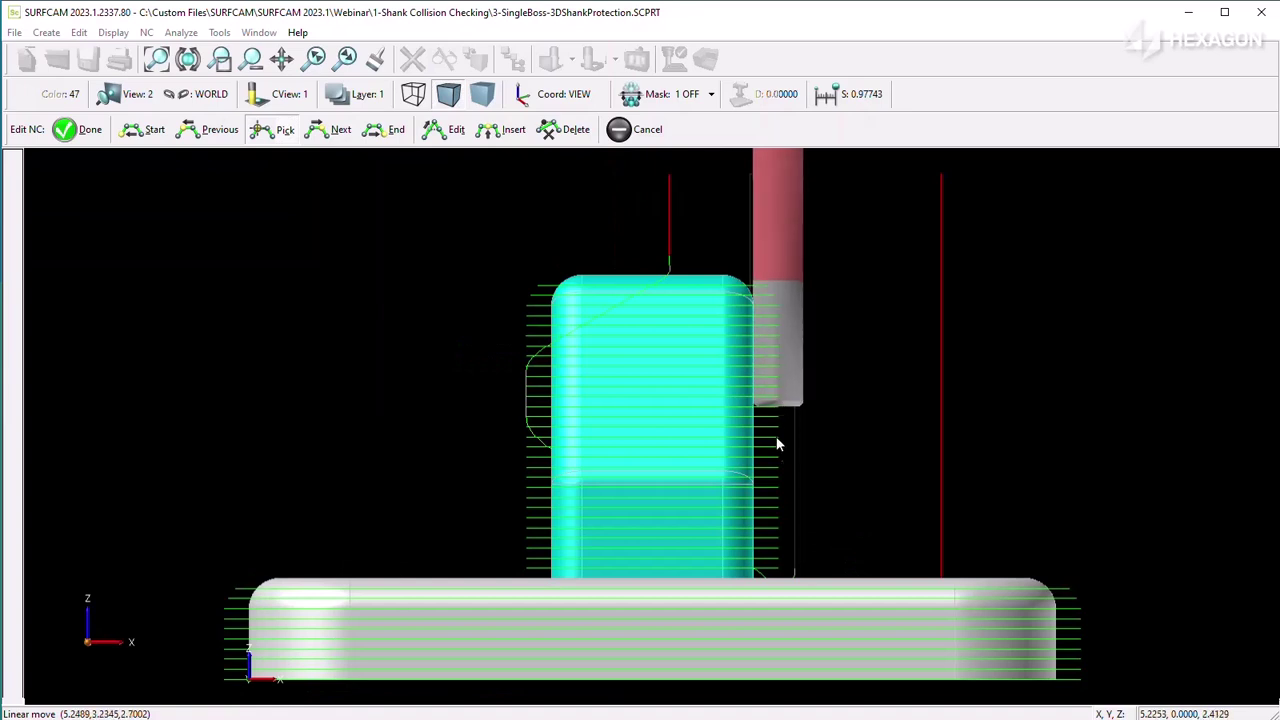
left_click(778, 455)
left_click(777, 480)
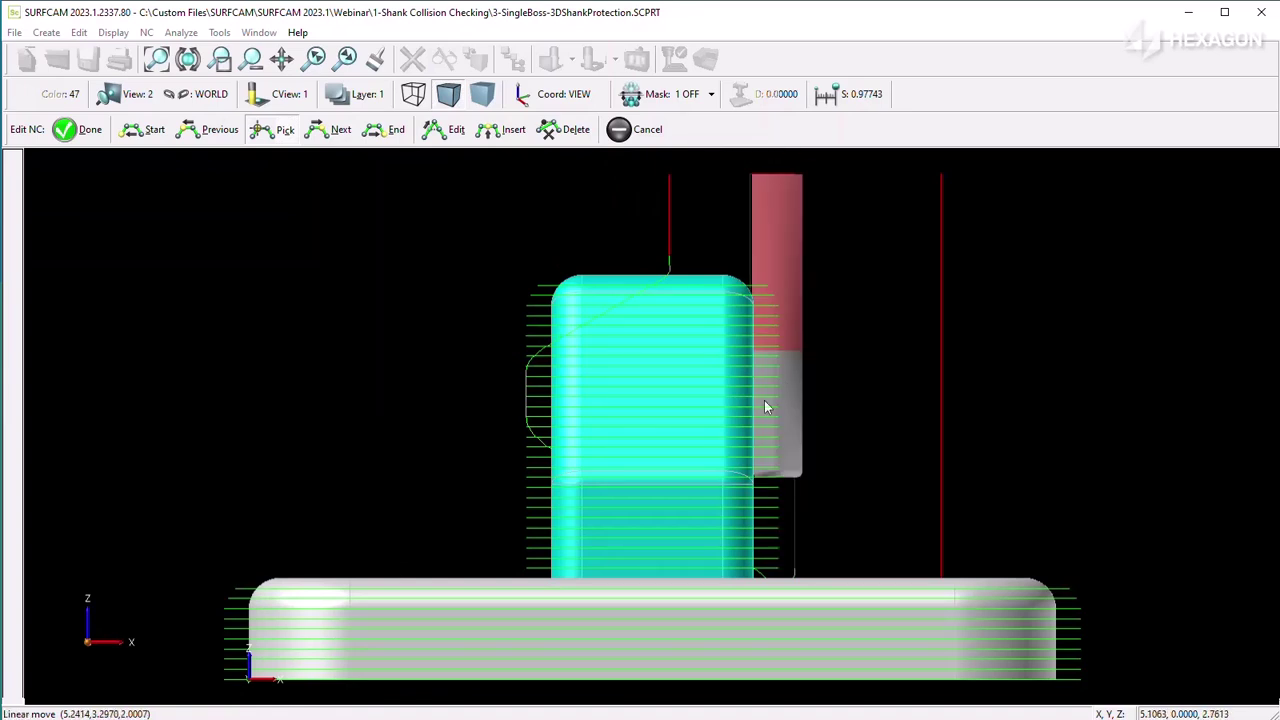
Zoom in to check the shank clearance beside the boss, then close the toolpath editor
scroll(771, 477, "up", 3)
scroll(760, 460, "up", 2)
middle_click_drag(760, 460, 779, 432)
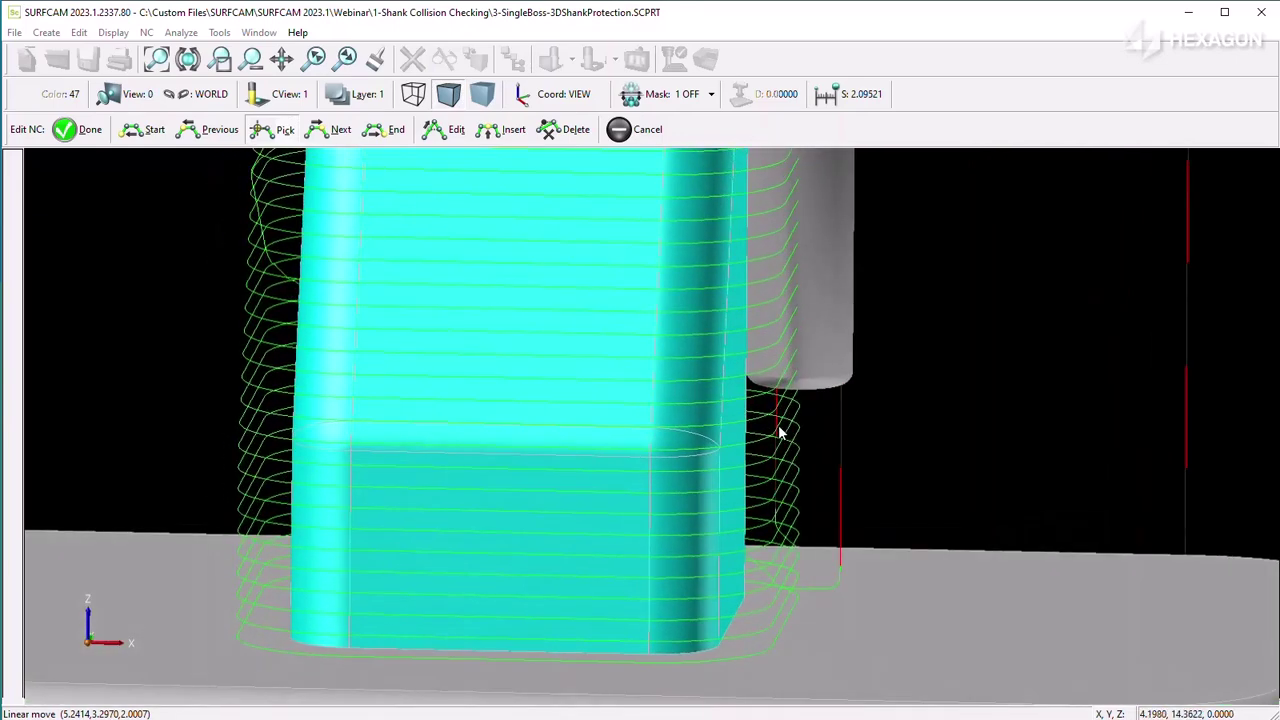
left_click(779, 432)
key("2")
scroll(699, 413, "up", 1)
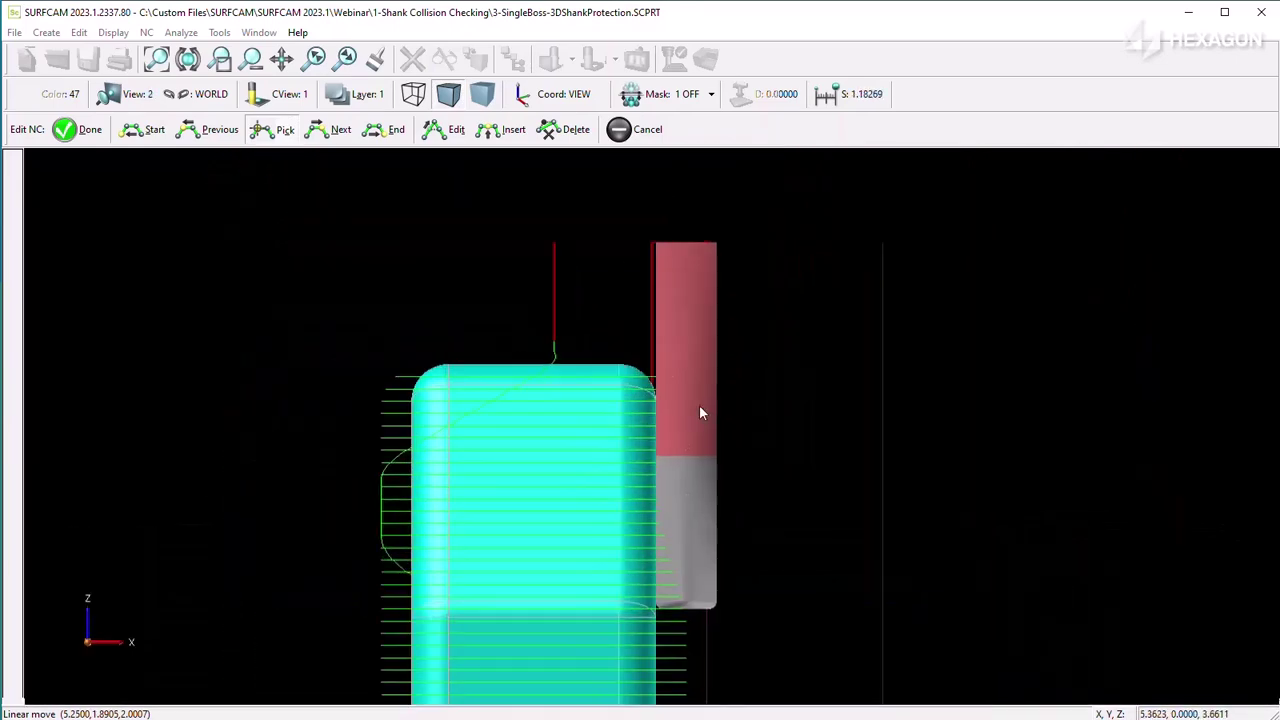
scroll(699, 413, "up", 2)
left_click(624, 131)
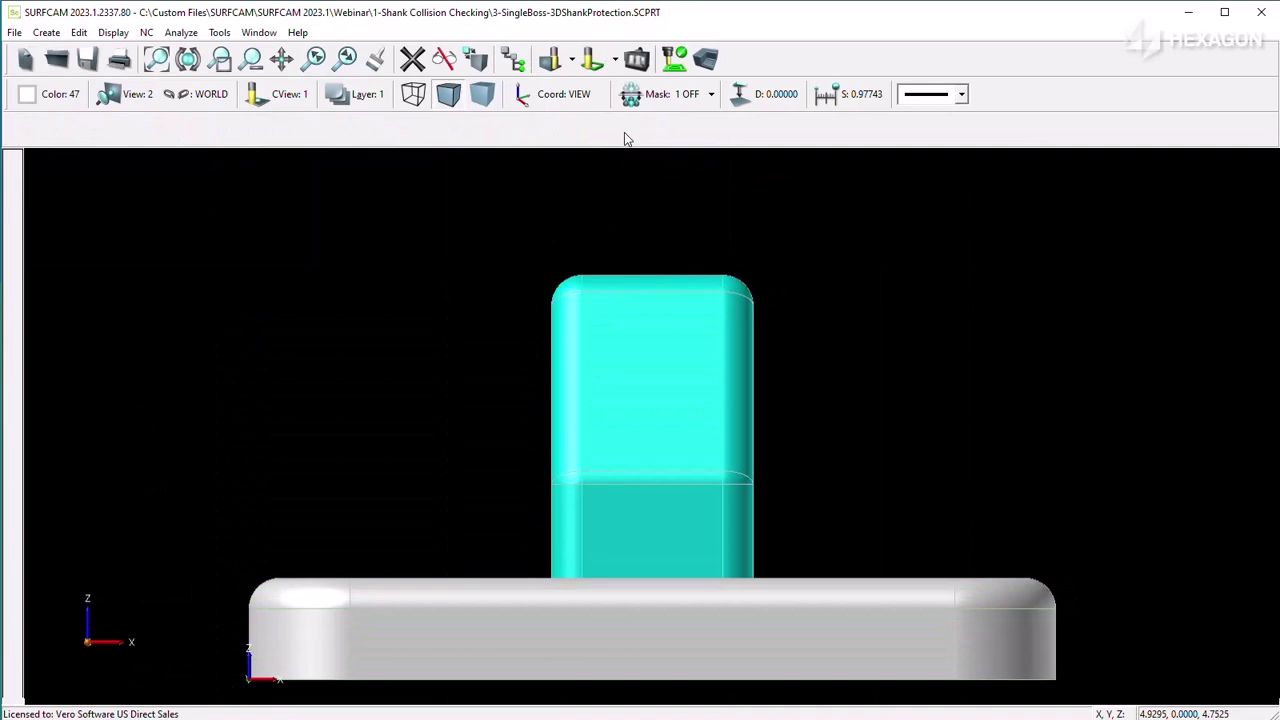
left_click(513, 58)
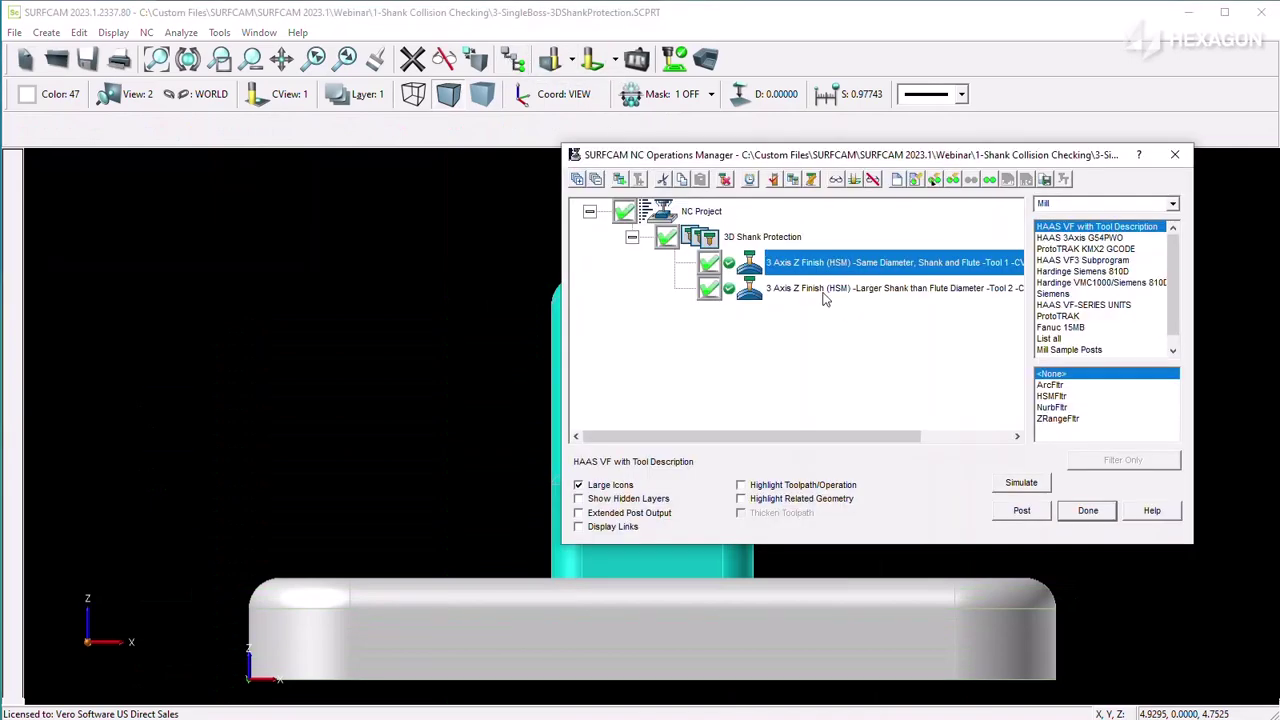
right_click(824, 298)
left_click(945, 395)
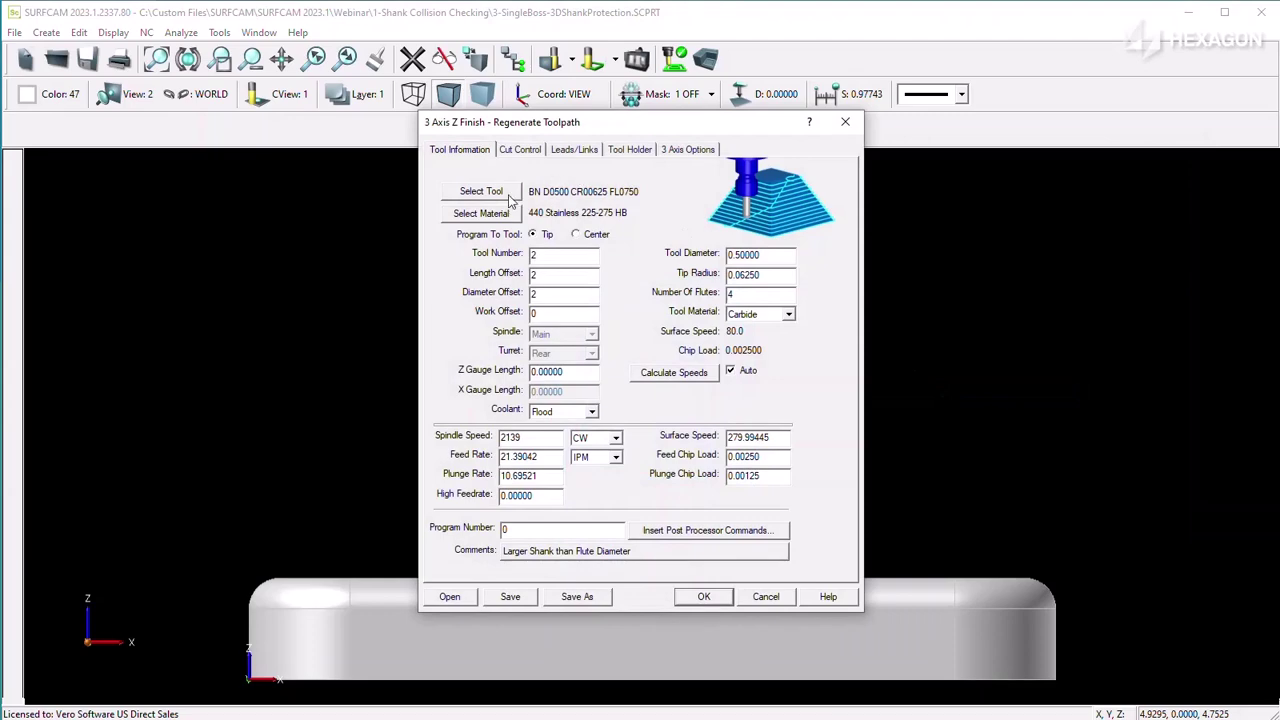
left_click(483, 191)
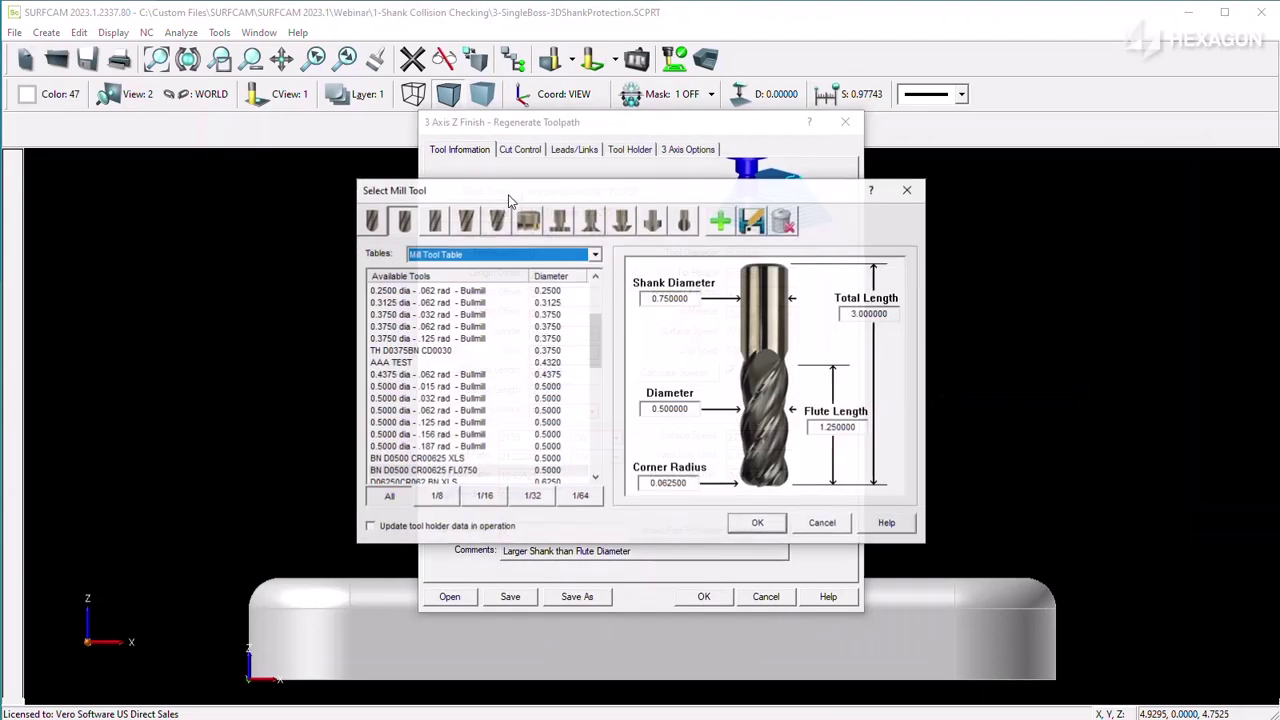
double_click(695, 299)
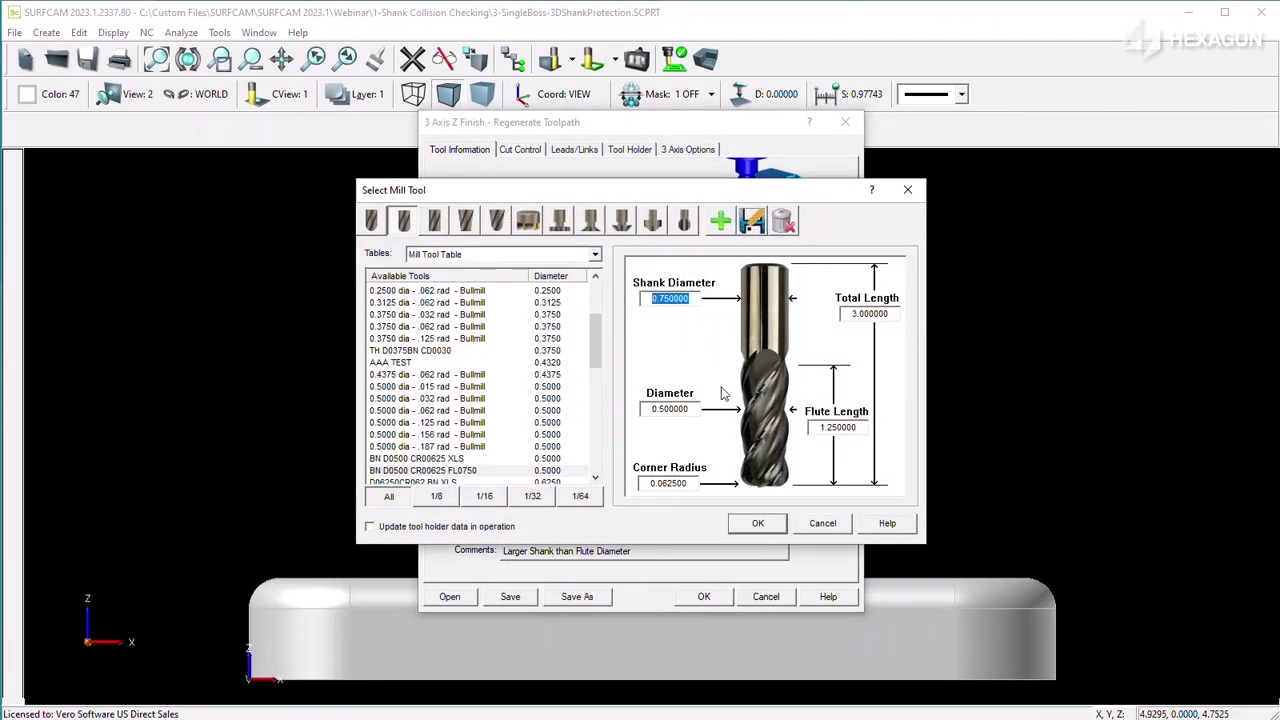
double_click(689, 407)
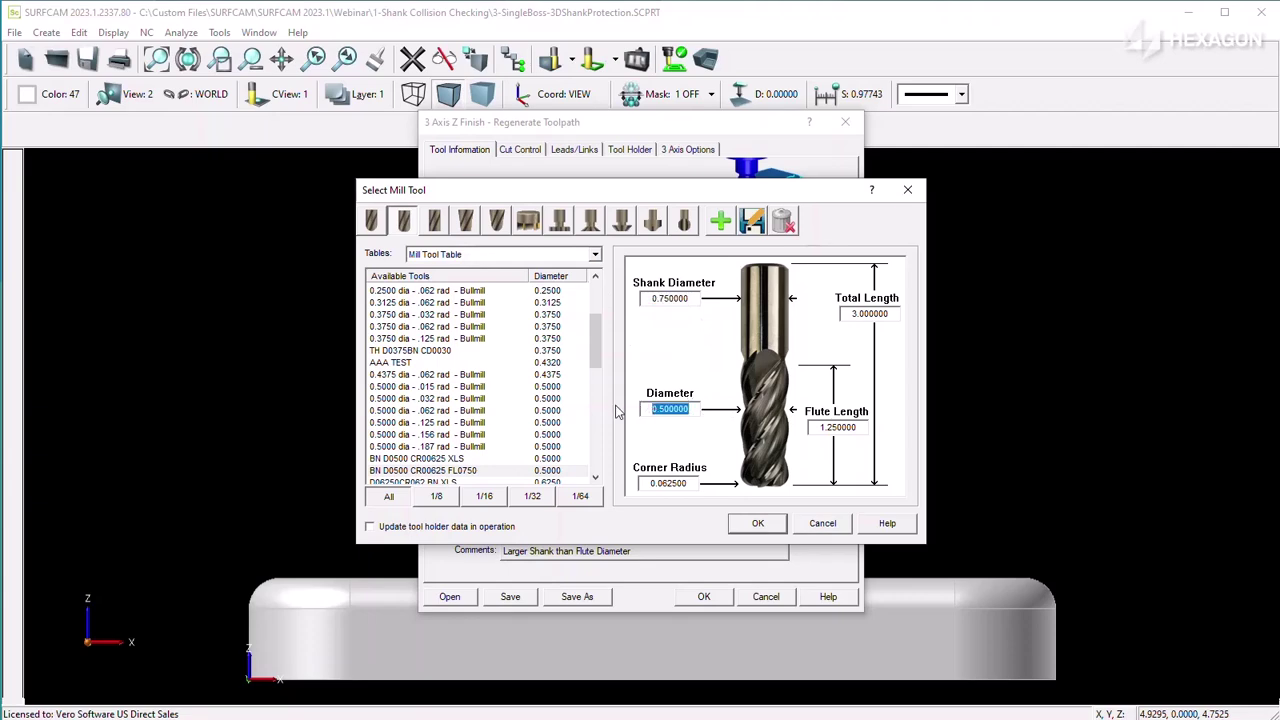
left_click(829, 530)
left_click(630, 149)
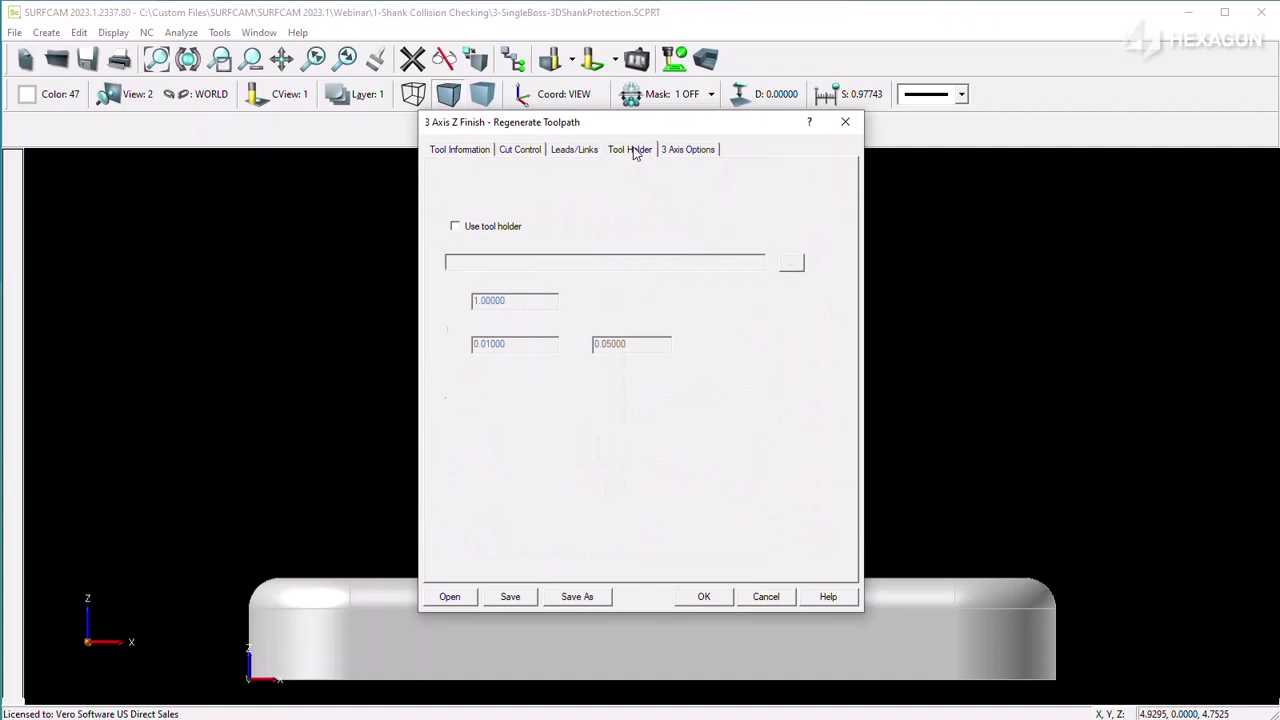
double_click(518, 444)
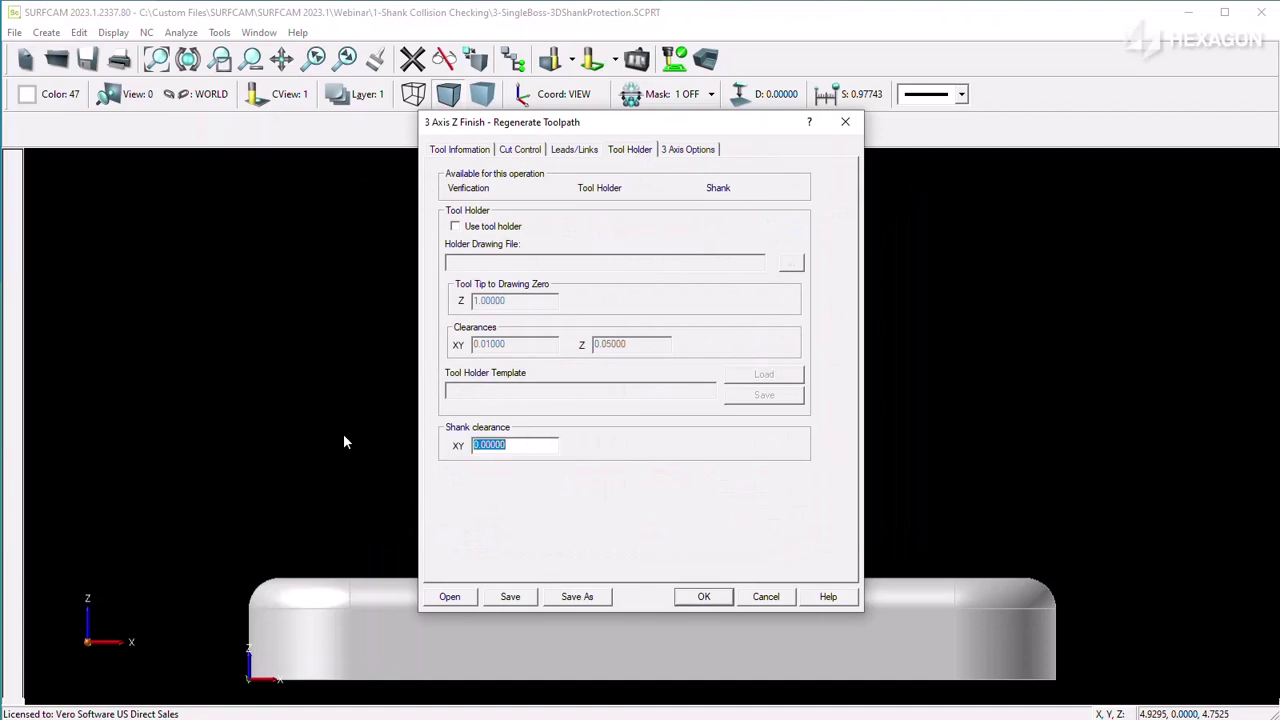
left_click(786, 602)
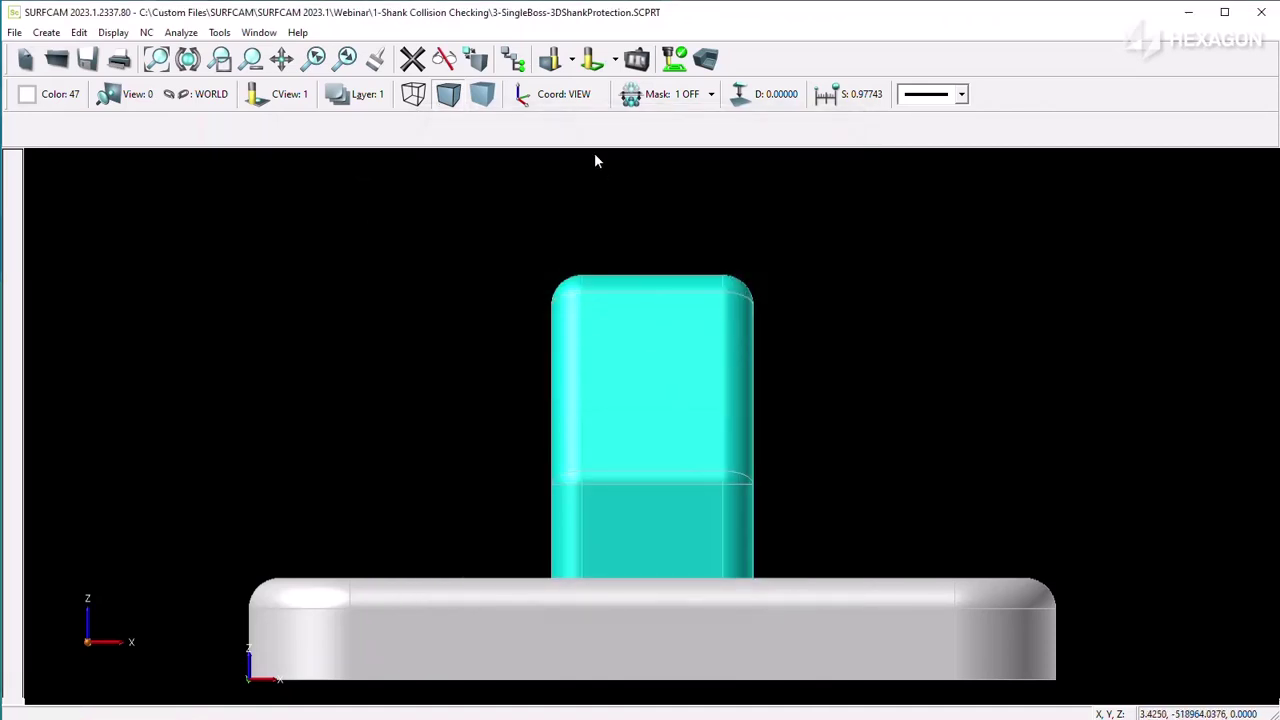
left_click(515, 60)
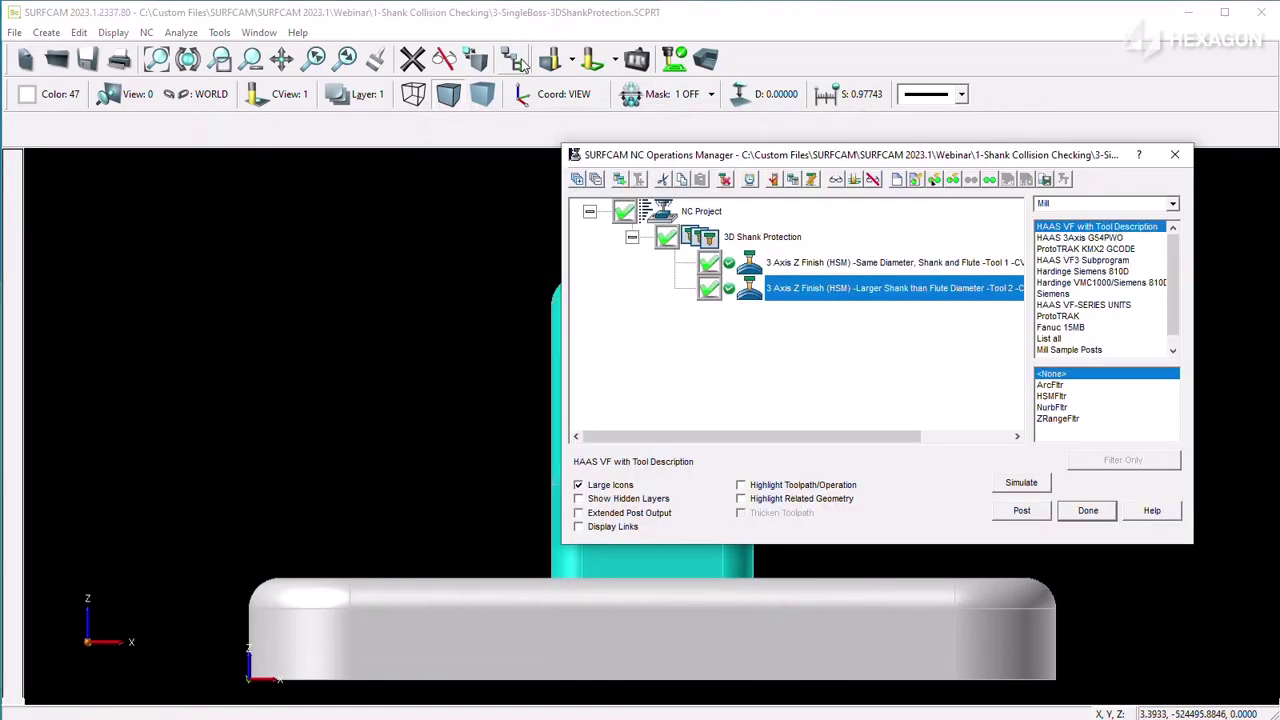
left_click(810, 180)
key("Left")
key("Up")
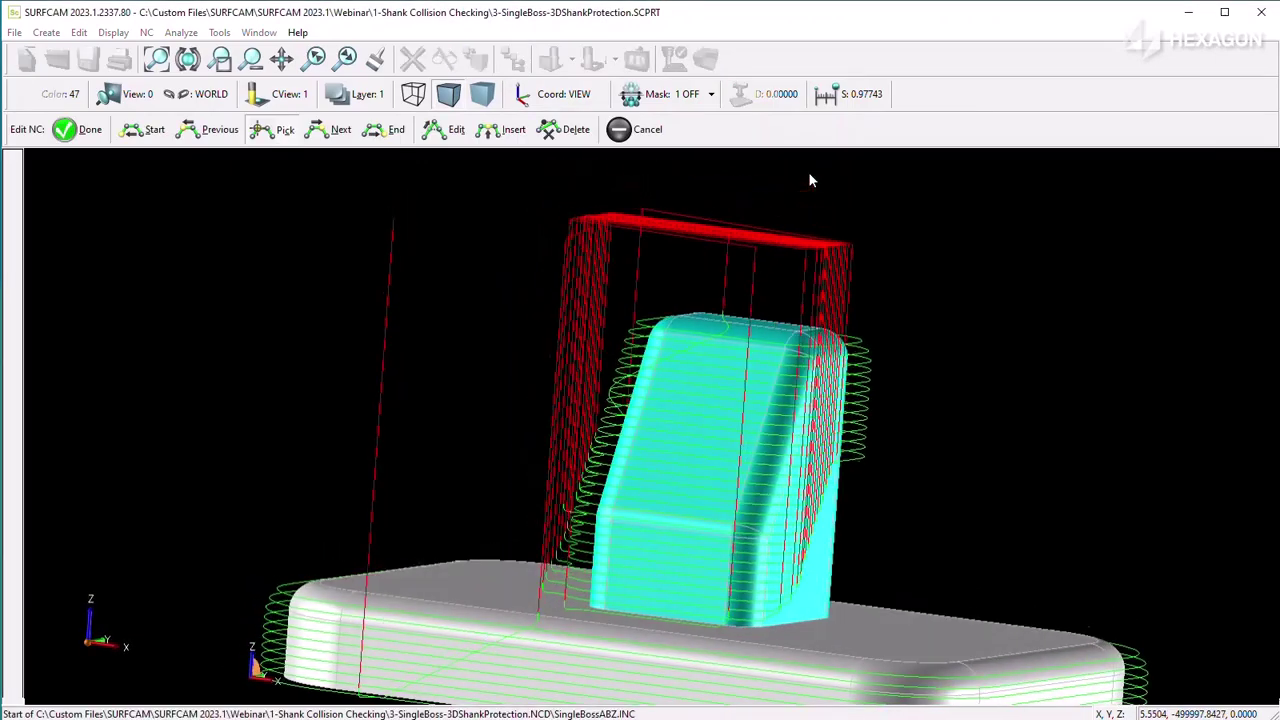
left_click(700, 371)
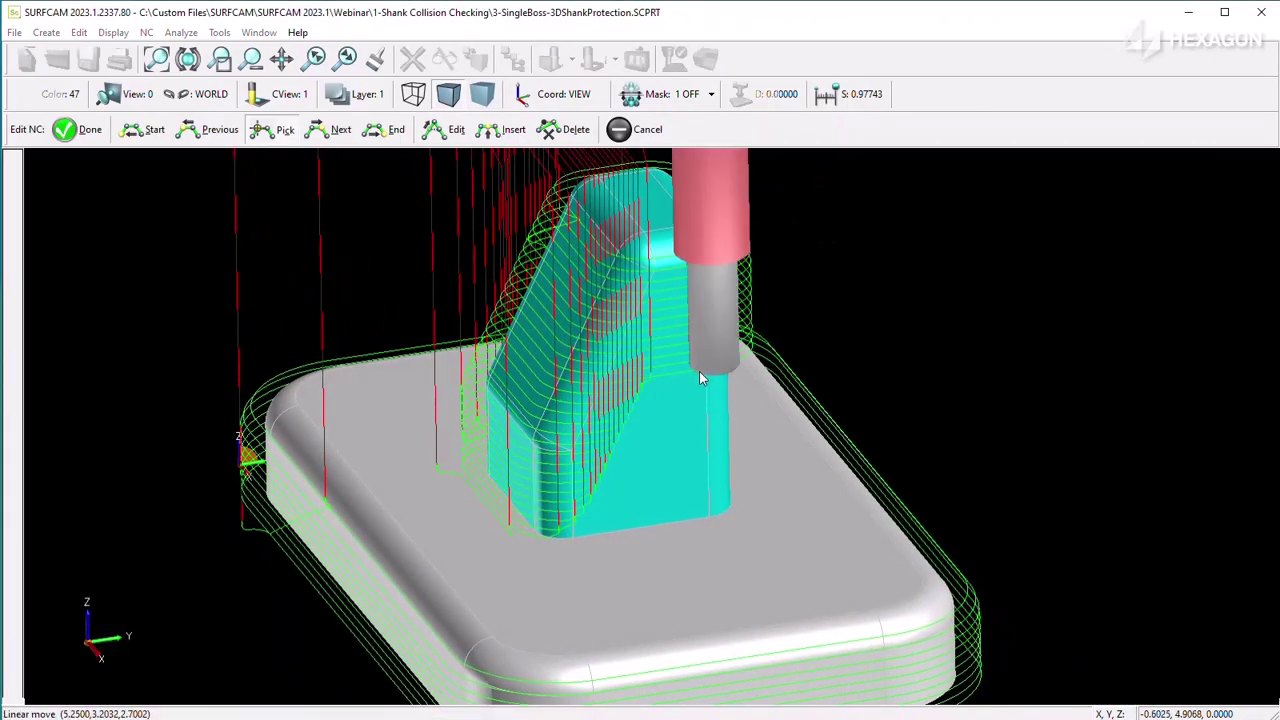
key("2")
scroll(705, 360, "up", 3)
scroll(685, 317, "up", 5)
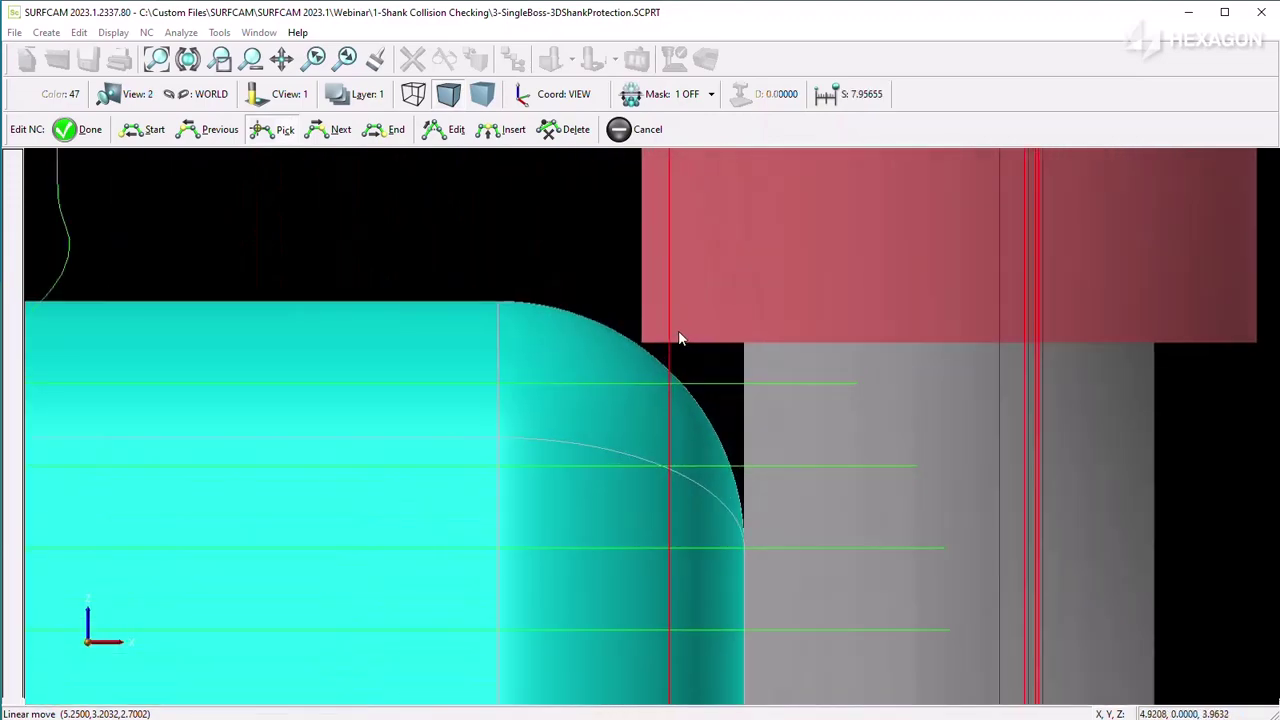
key("Left")
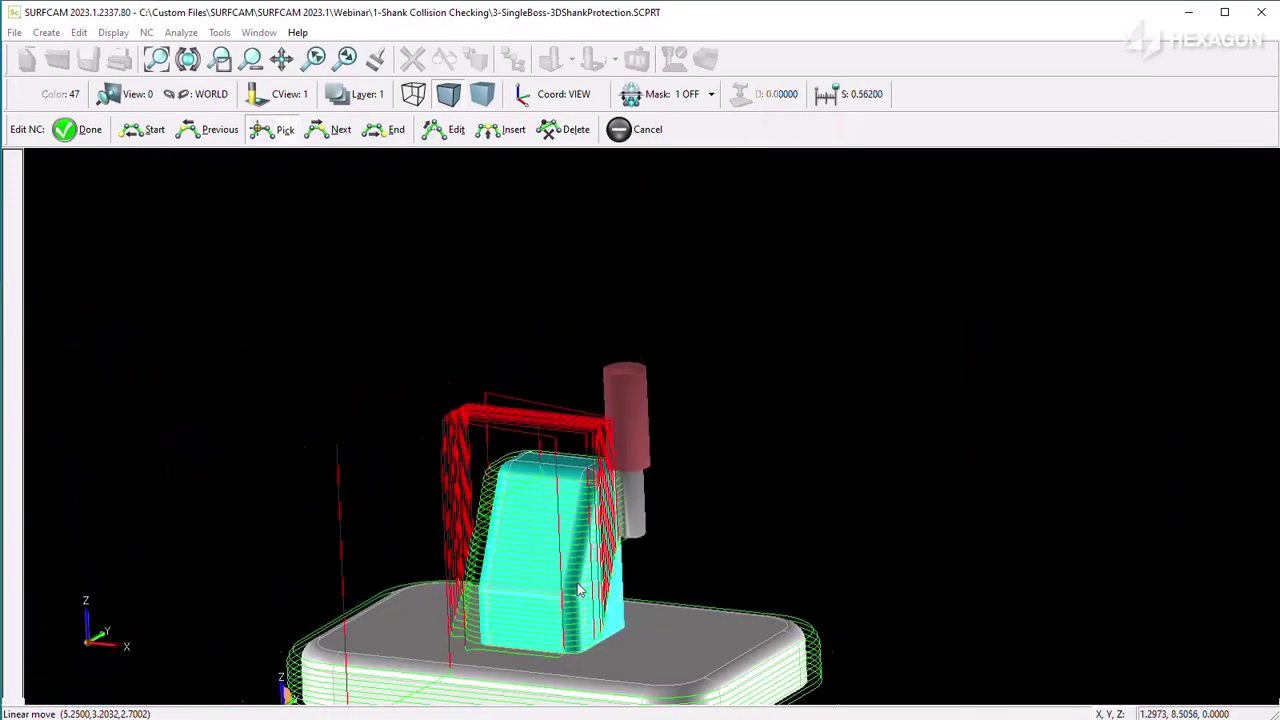
scroll(660, 452, "up", 3)
scroll(607, 428, "up", 2)
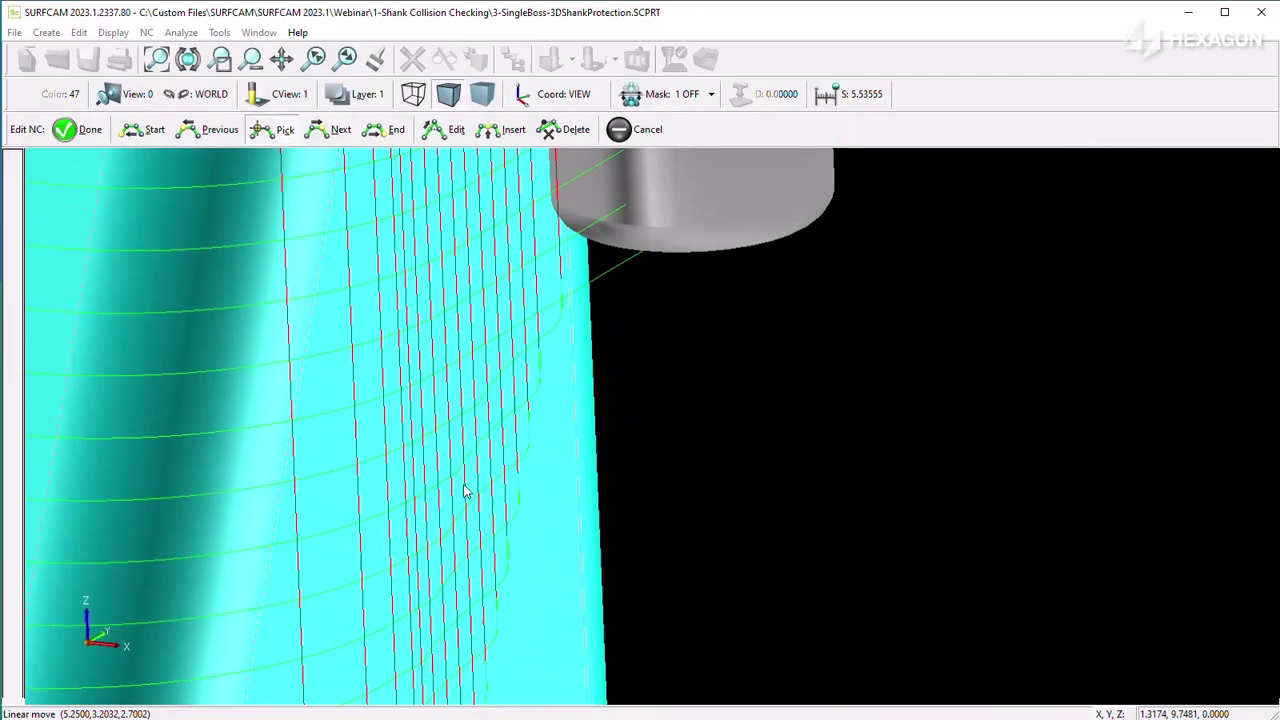
scroll(457, 480, "down", 2)
scroll(466, 463, "down", 2)
scroll(358, 363, "down", 2)
scroll(362, 345, "up", 2)
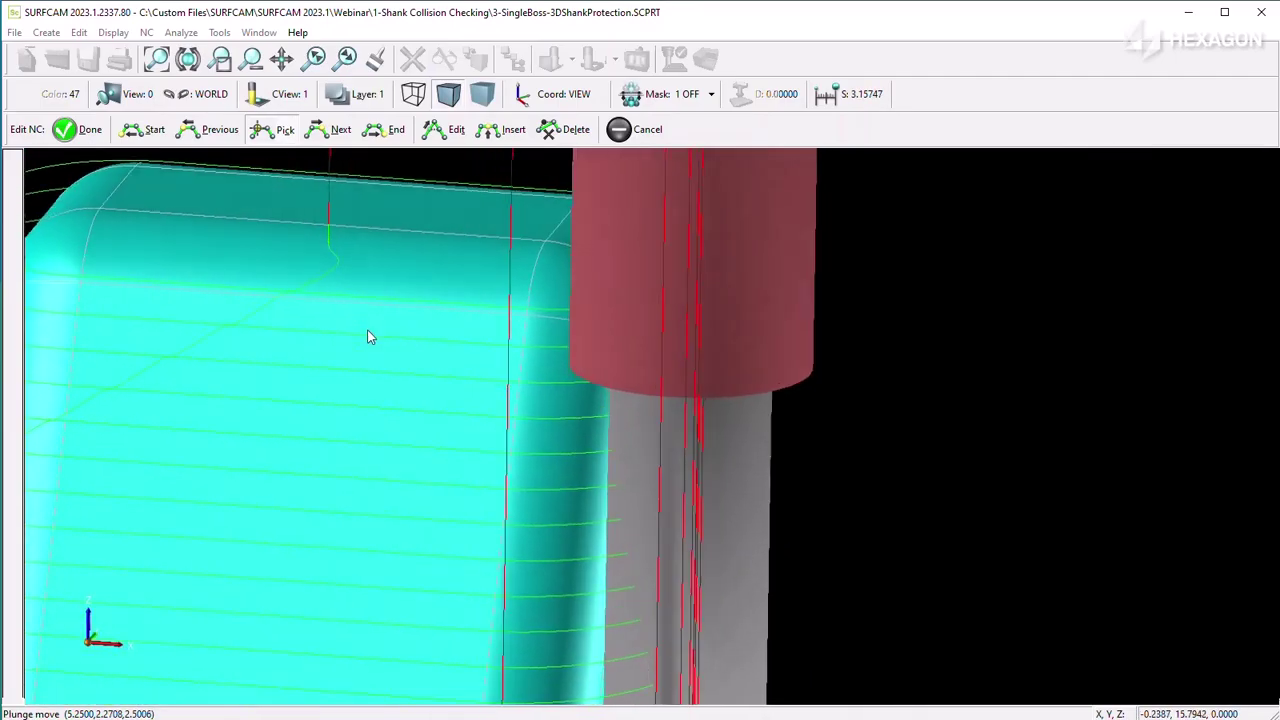
scroll(367, 330, "up", 1)
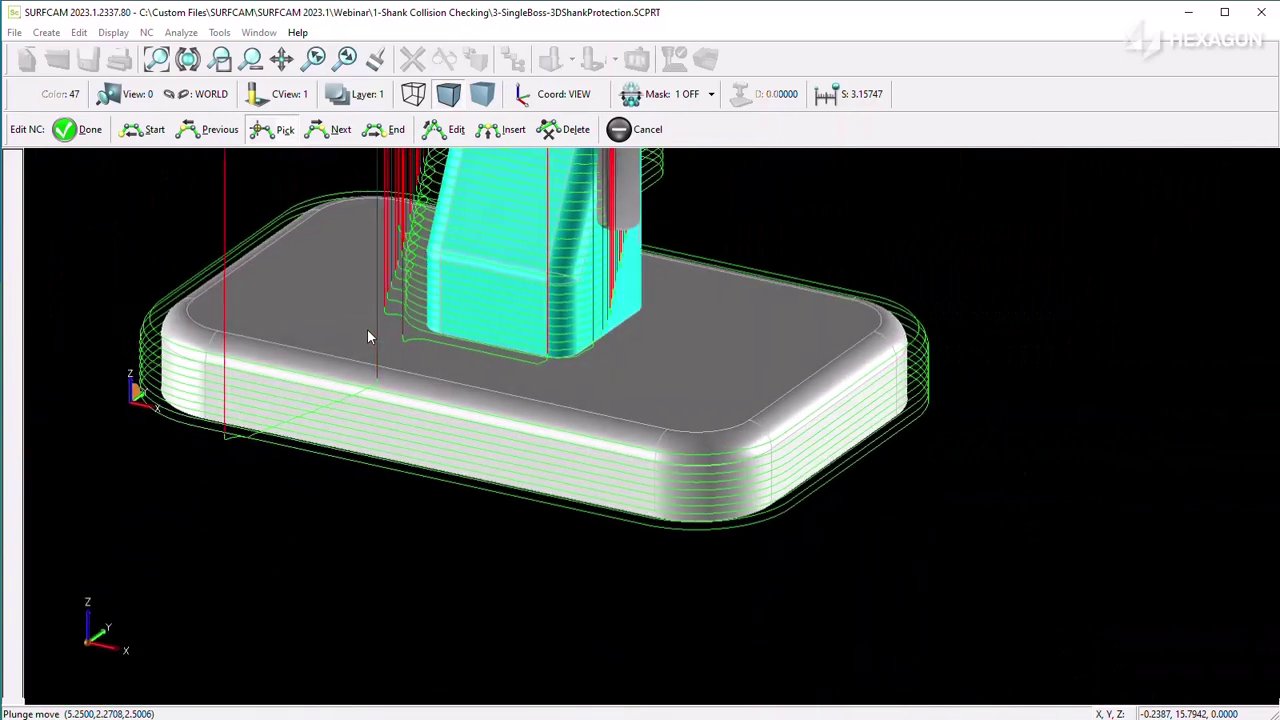
Regenerate the larger-shank Z Finish operation with original geometry, entering 0.2 XY shank clearance
left_click(620, 133)
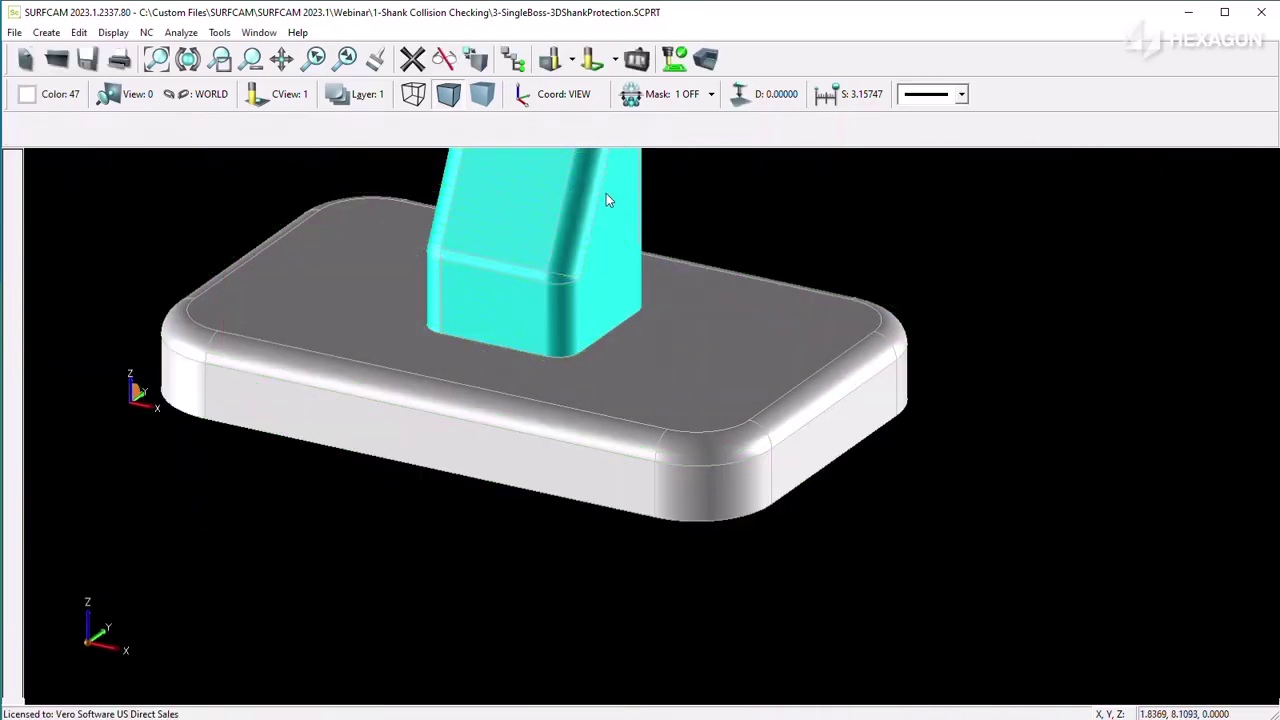
left_click(513, 59)
right_click(823, 305)
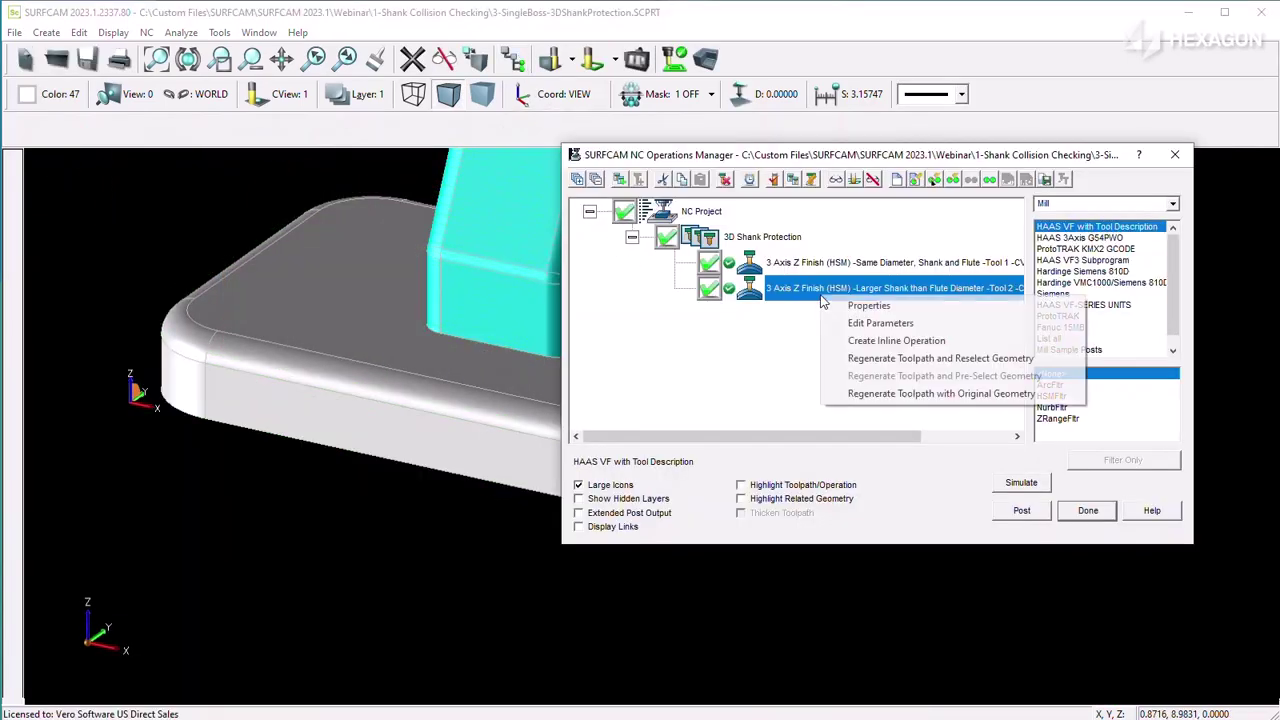
left_click(928, 394)
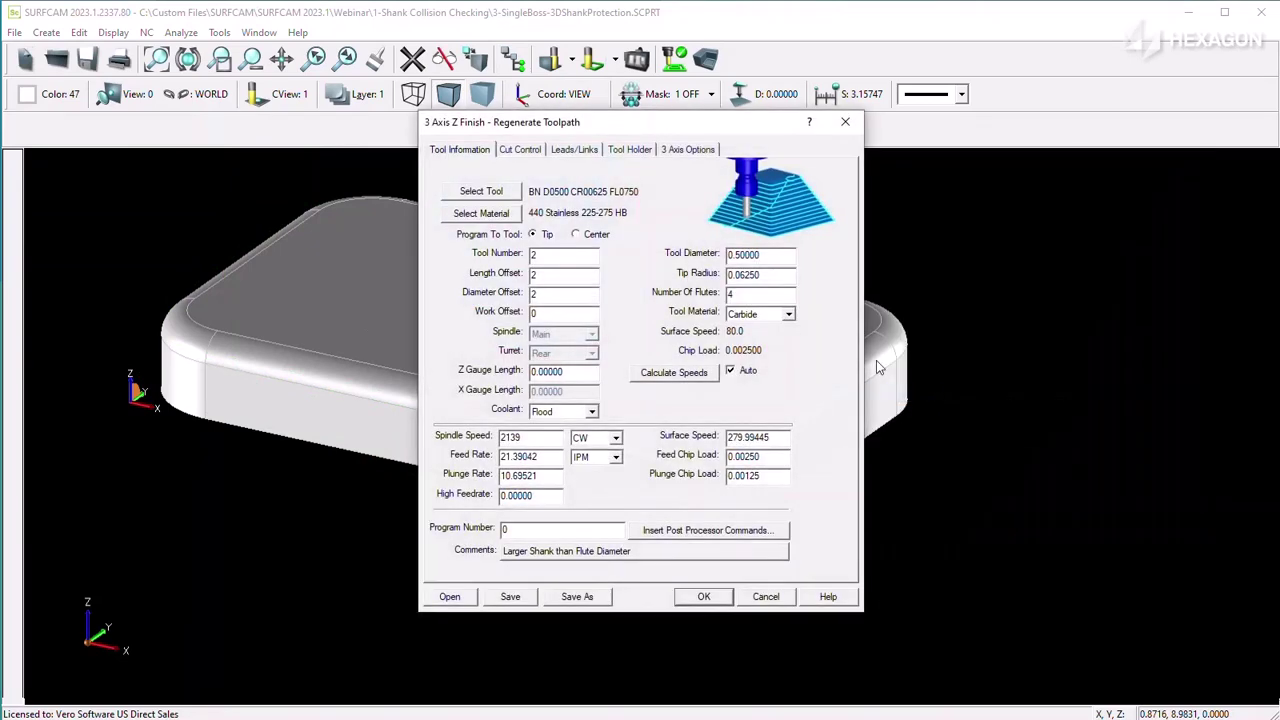
left_click(629, 155)
double_click(548, 438)
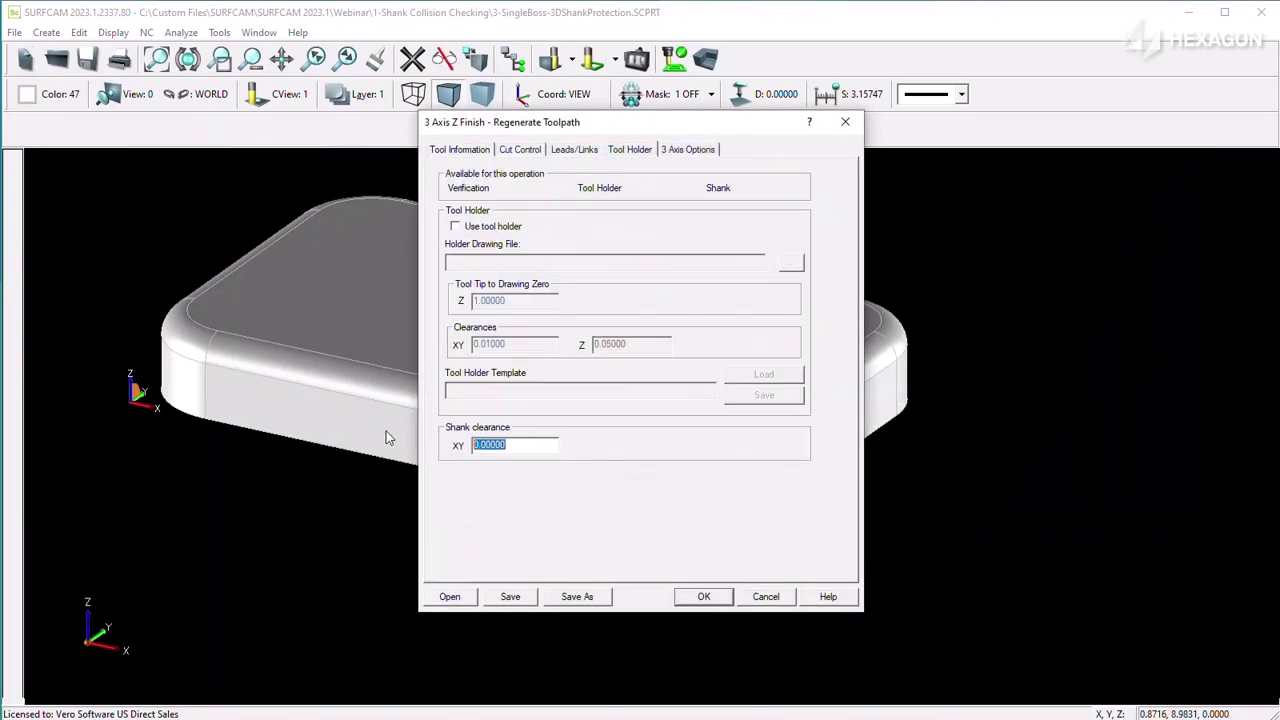
type("0.2")
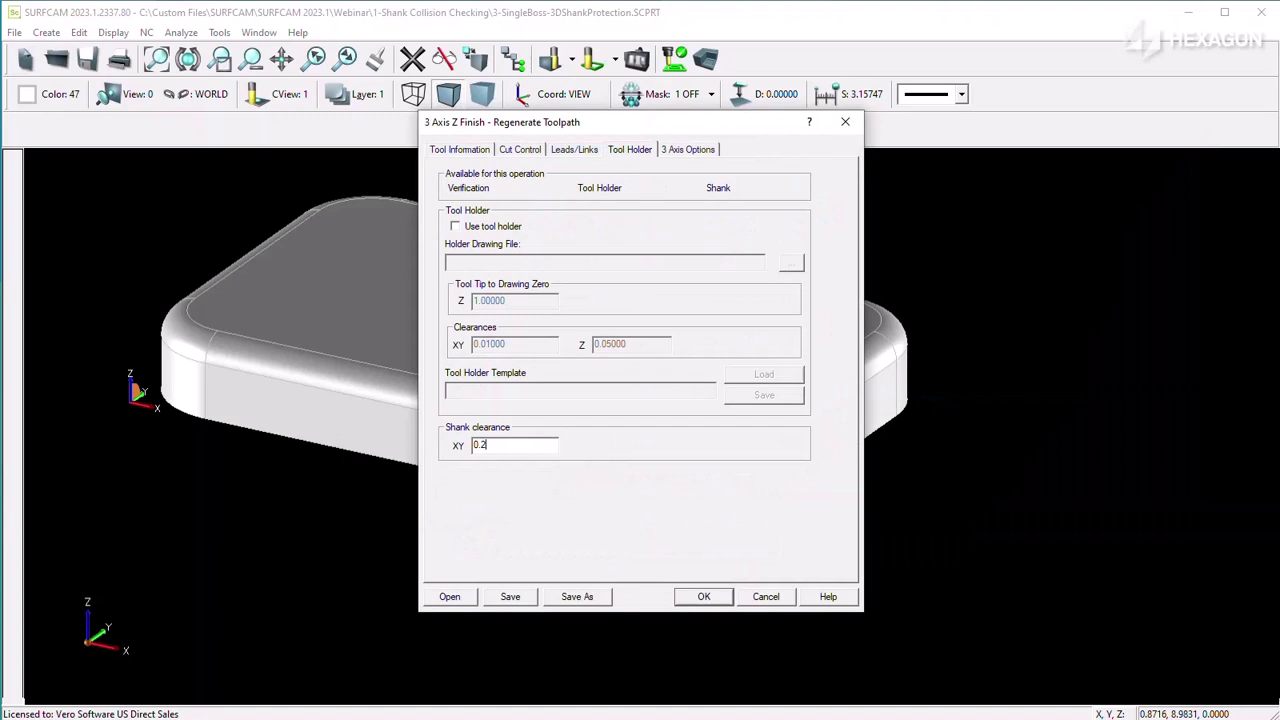